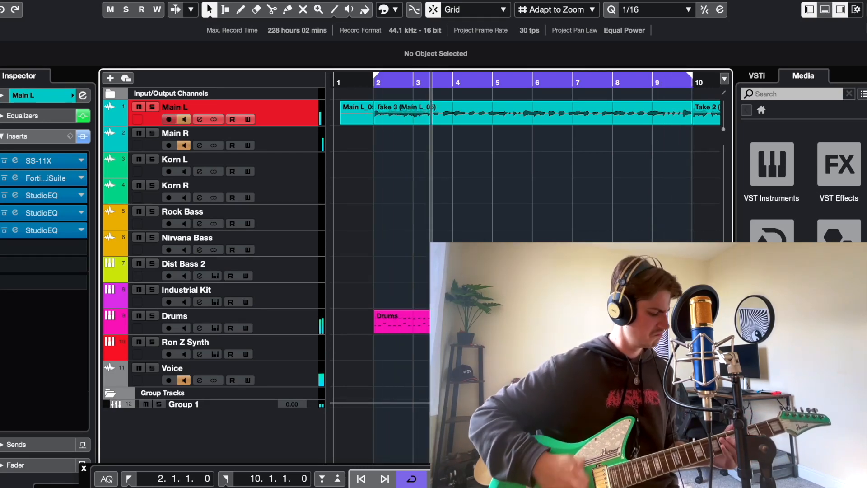
- Play the Main L takes, turn cycle playback off and clear the event selection
key("space")
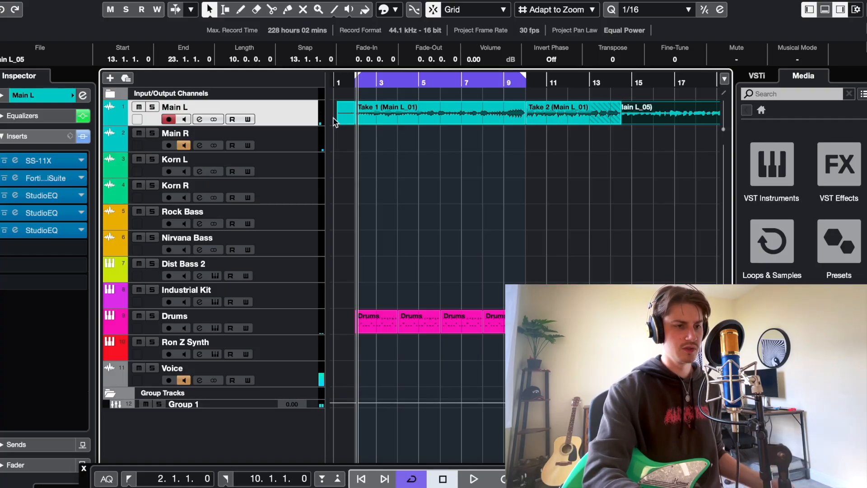
key("space")
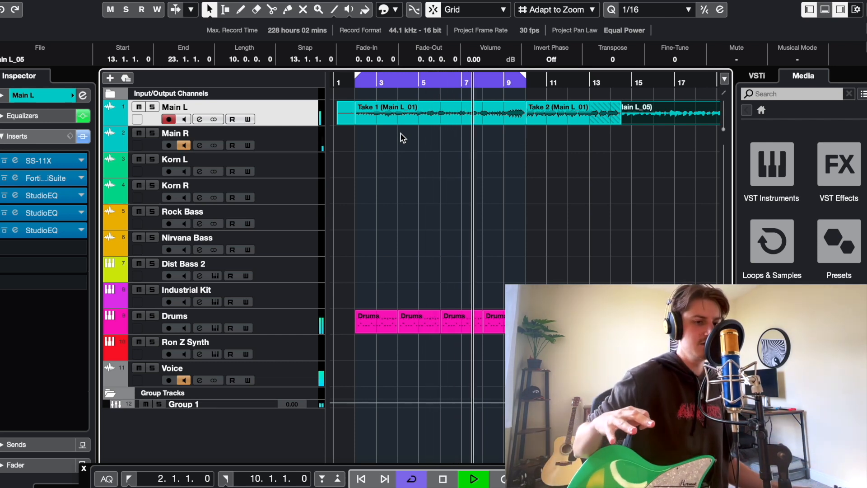
left_click(408, 78)
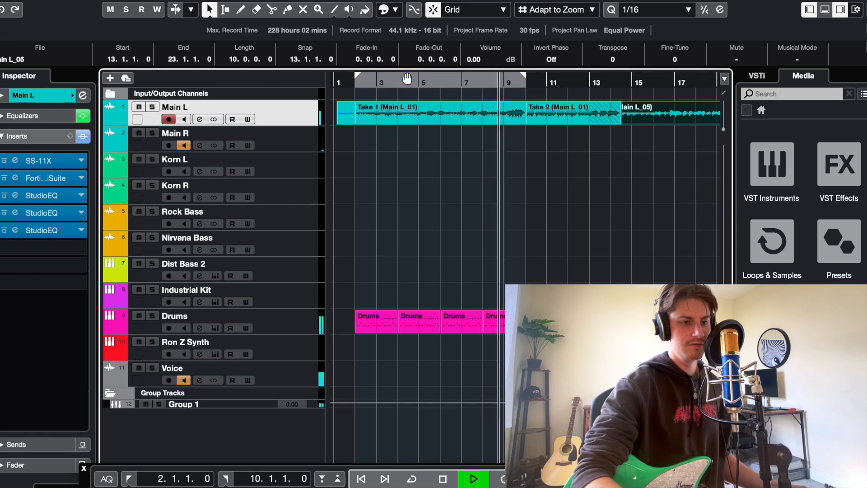
left_click(413, 140)
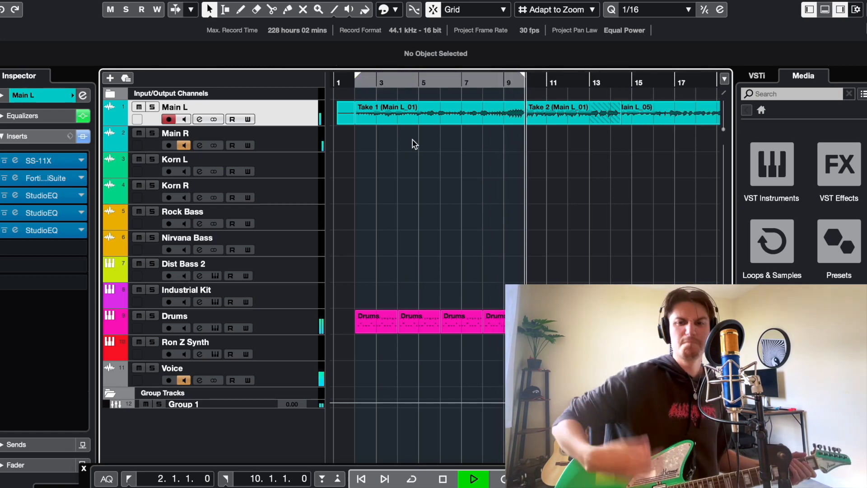
- Return to the project start and play the Main L recording from bar 13
key("g")
left_click(341, 110)
left_click(397, 160)
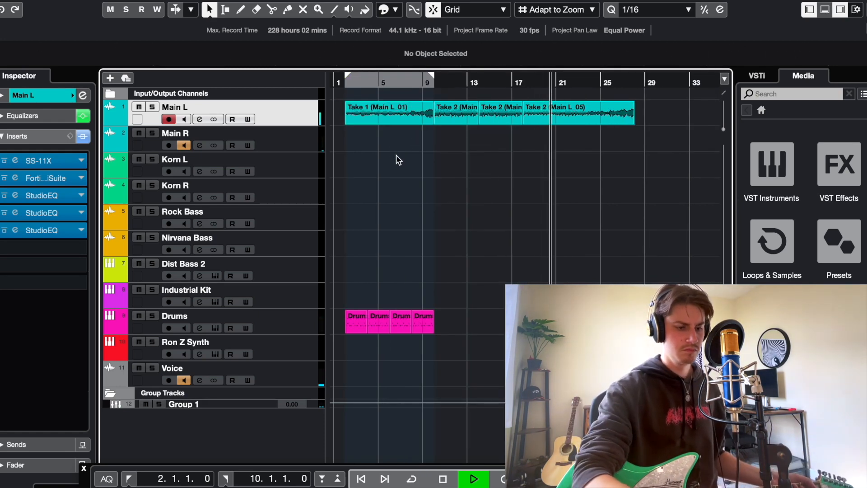
left_click_drag(348, 85, 308, 87)
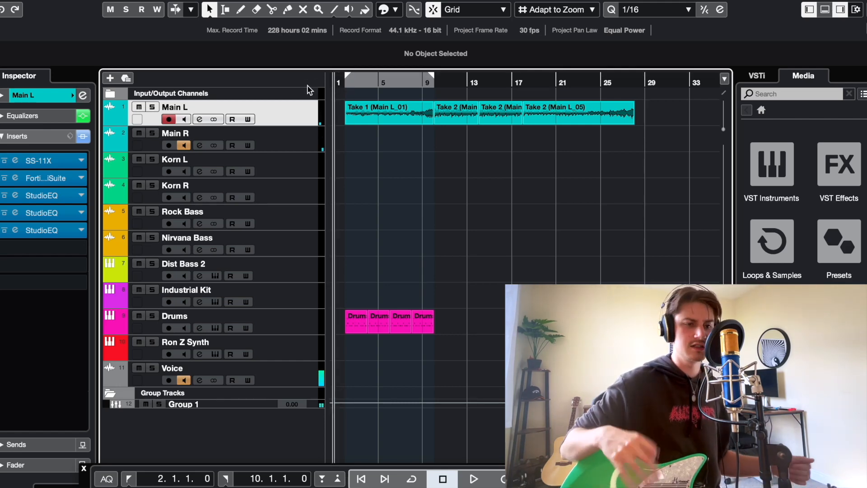
left_click(476, 82)
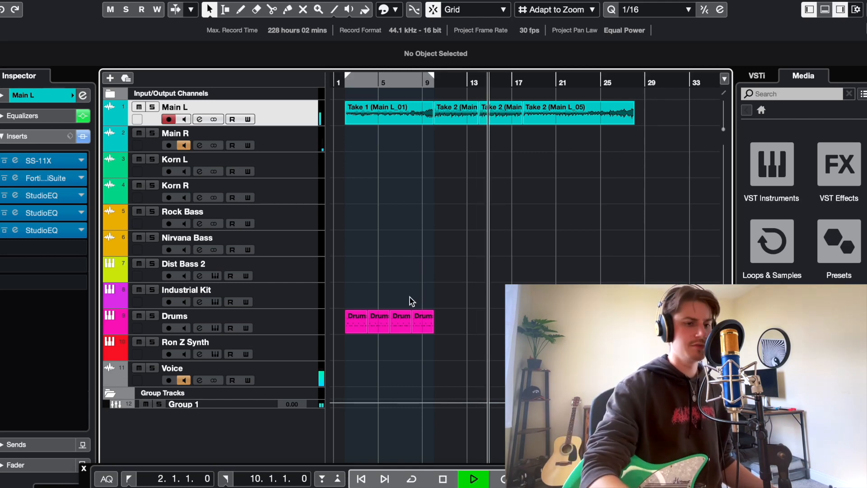
- Try to duplicate the last Drums part three times
left_click(421, 321)
key("ctrl+d")
key("ctrl+d")
key("ctrl+d")
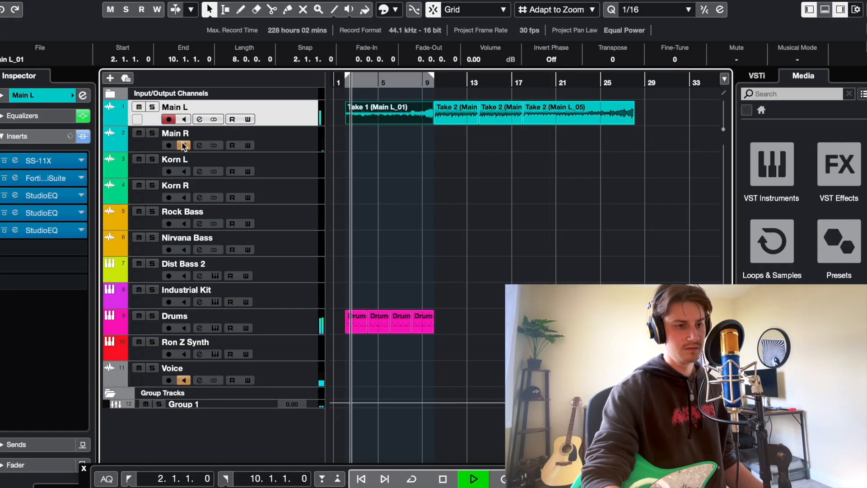
- Turn off input monitoring on Main R and paste the Main L Take 1 event onto Korn L at bar 2
left_click(182, 143)
left_click(287, 138)
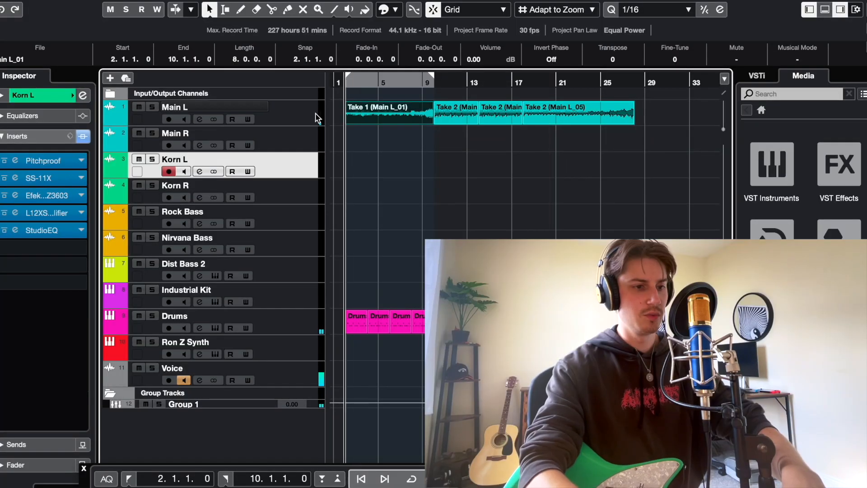
key("super+v")
key("h")
key("h")
key("h")
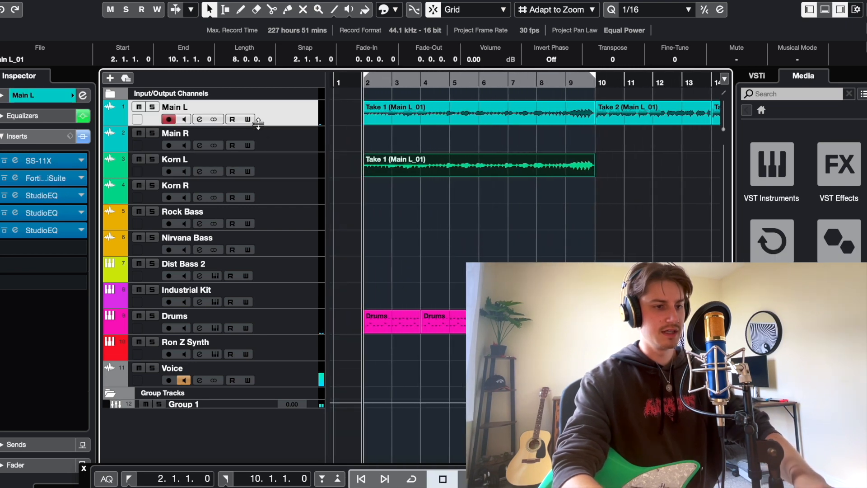
- Turn on input monitoring for the Main R and Korn R tracks
left_click(241, 130)
left_click(183, 145)
left_click(185, 198)
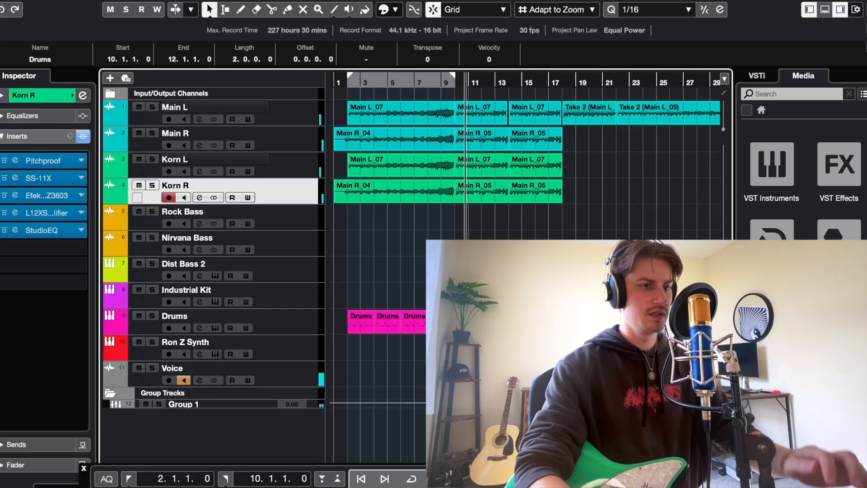
- Open the bar 10 Drums part in the Drum Editor and move its Low Tom and Floor tom notes to Closed Hat 4 and Open Hat 1
left_click(252, 0)
left_click(266, 23)
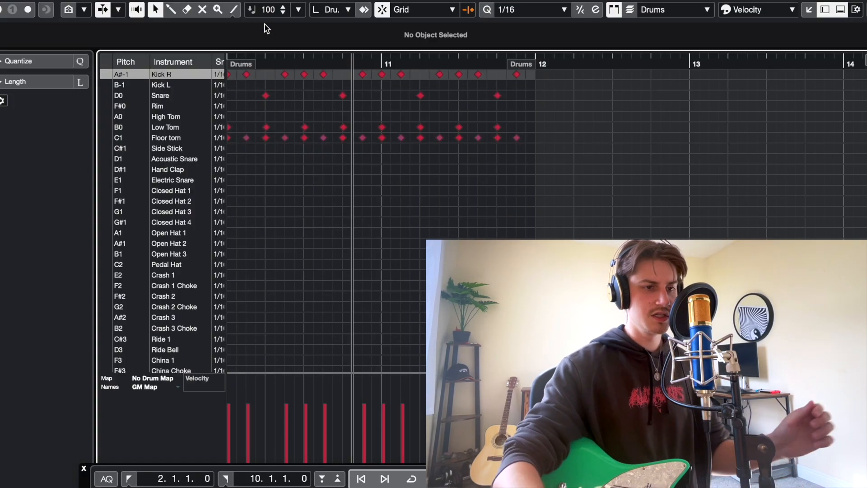
left_click_drag(252, 175, 583, 116)
key("Down")
key("Down")
key("Down")
key("Down")
key("Down")
key("Down")
key("Down")
key("Down")
key("Down")
key("Down")
key("Down")
key("Up")
key("Up")
- Move the Closed Hat 4 notes of the bar 10 drum part to Crash 1
left_click_drag(562, 215, 325, 205)
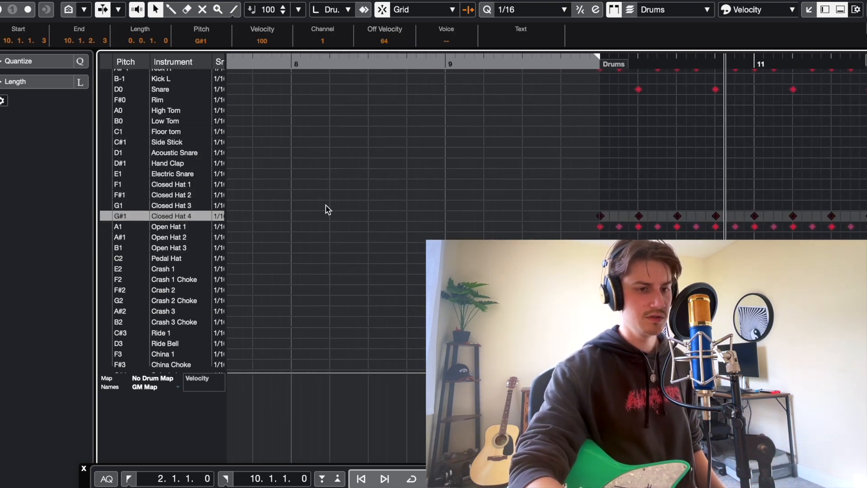
key("Down")
key("Down")
key("Down")
key("Down")
key("Down")
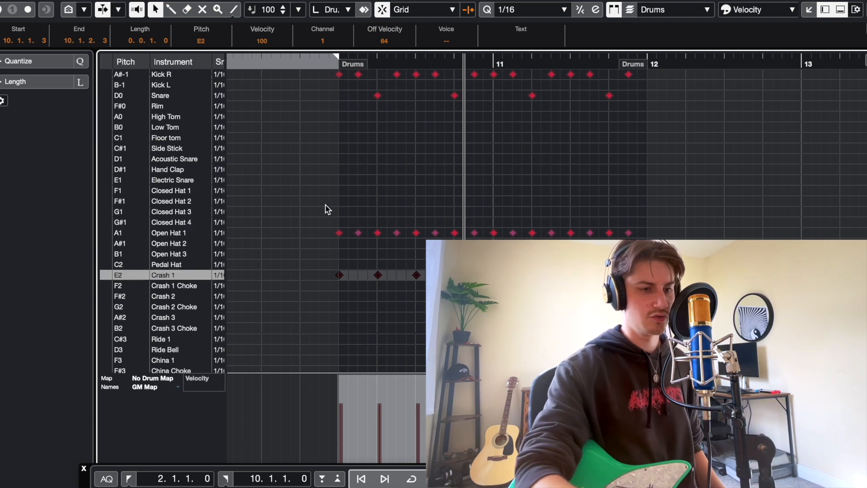
- Play the drum part from bar 10 and delete all of its Open Hat 1 notes
left_click(336, 64)
key("space")
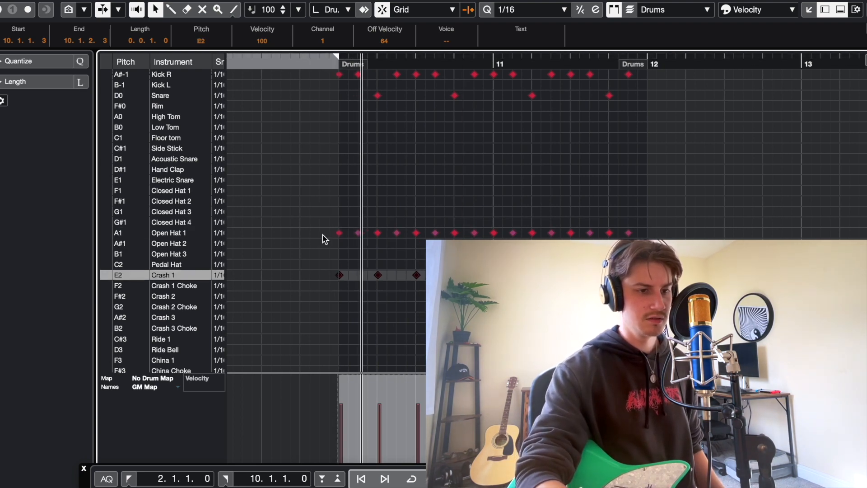
left_click_drag(323, 238, 658, 211)
key("space")
key("Delete")
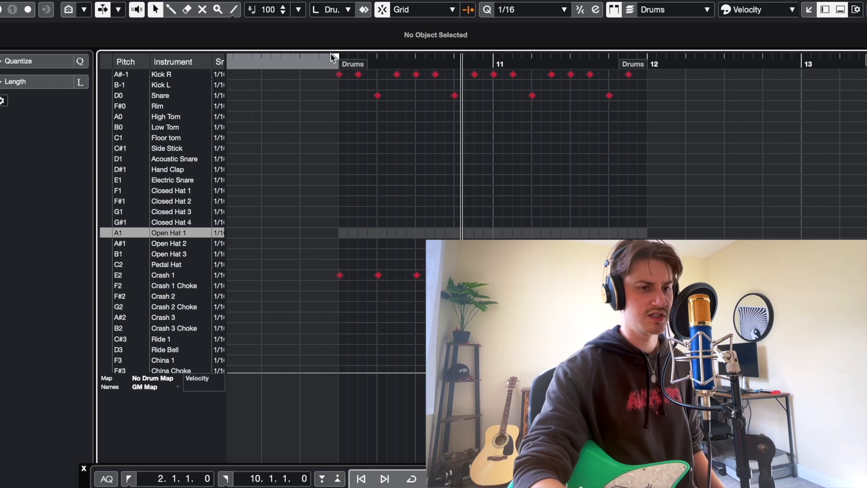
- Play the edited drum pattern from bar 10 to check the groove
left_click(338, 64)
key("space")
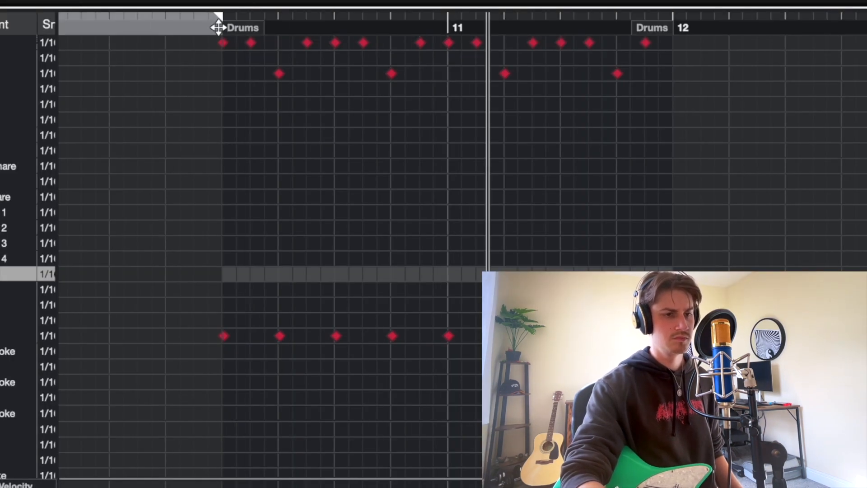
key("space")
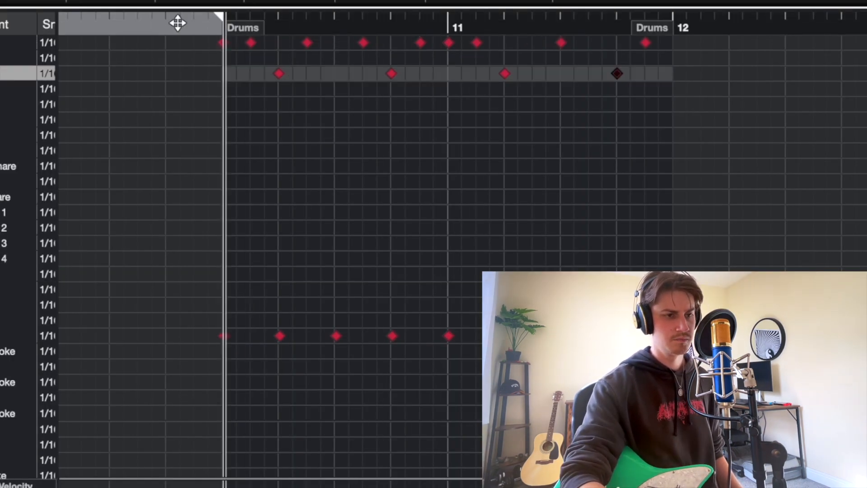
key("space")
- Close the Drum Editor, duplicate the bar 10 Drums part three times and stop playback
key("Return")
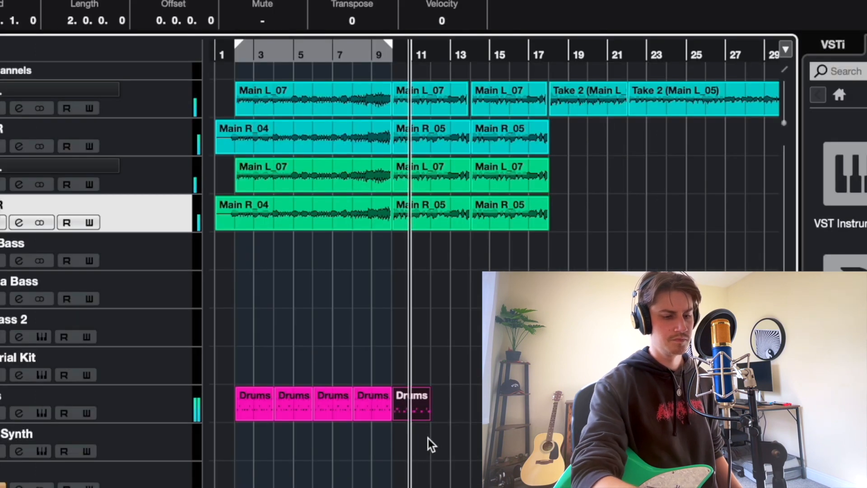
key("super+d")
key("super+d")
key("super+d")
key("space")
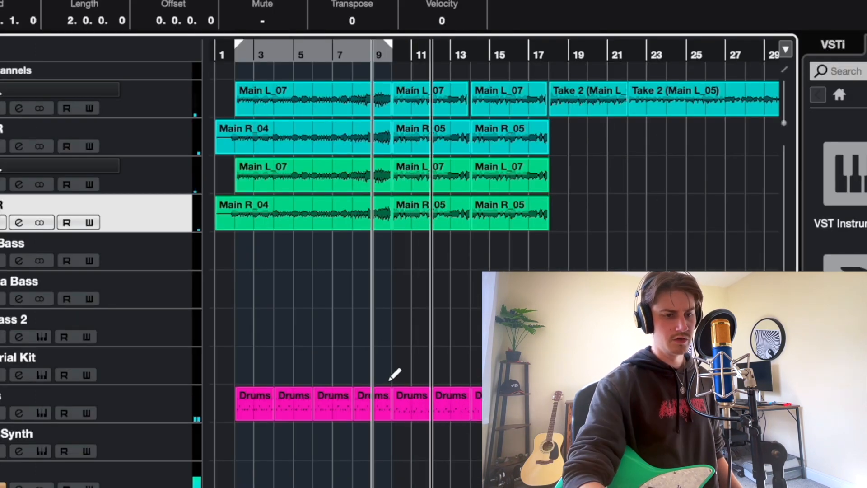
- Draw a two-bar Industrial Kit part starting at bar 10 and open it in the Key Editor
left_click_drag(397, 377, 433, 375)
left_click(96, 0)
left_click(129, 0)
- Draw C1 notes on every beat of bars 10 and 11 in the Industrial Kit part and play them from bar 10
scroll(41, 113, "left", 3)
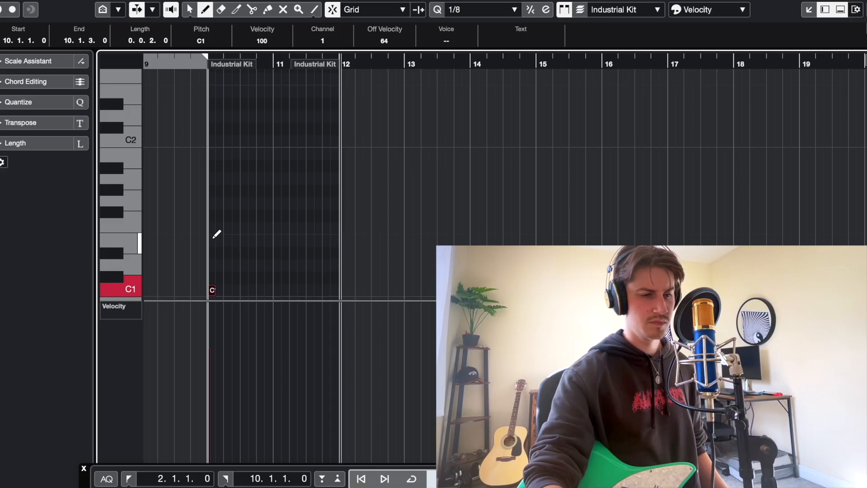
left_click(229, 290)
left_click(245, 290)
left_click(262, 290)
left_click(280, 291)
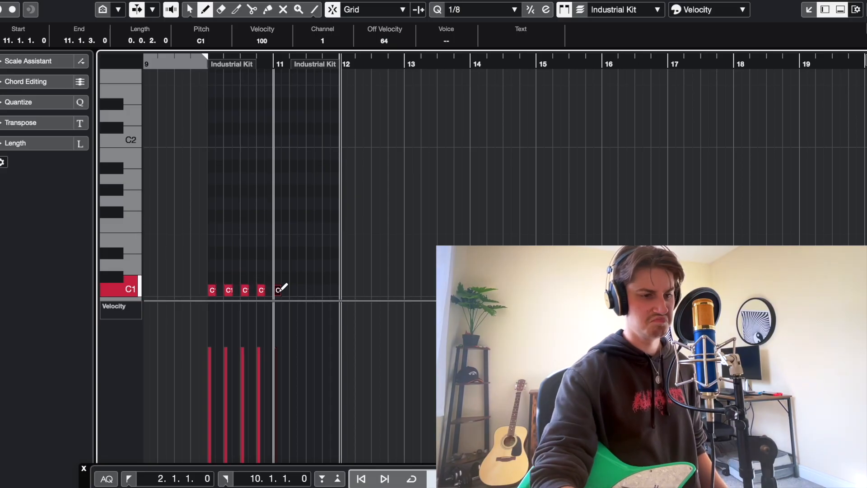
left_click(327, 290)
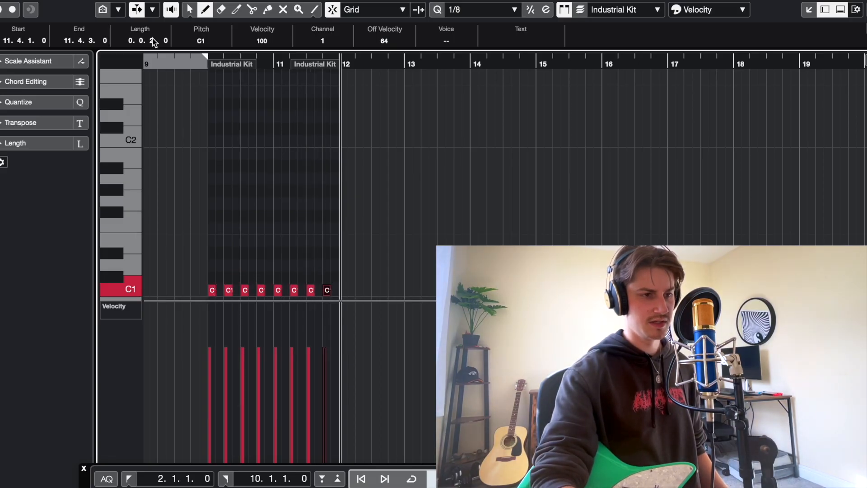
left_click(204, 64)
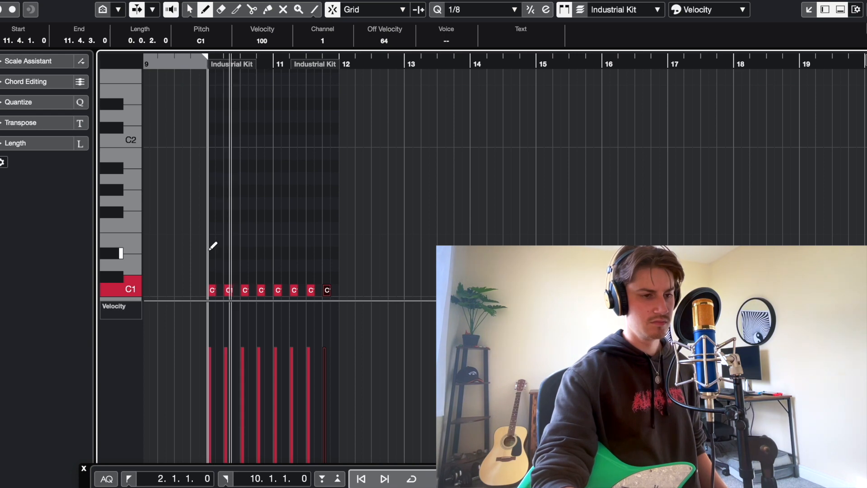
scroll(226, 217, "up", 10)
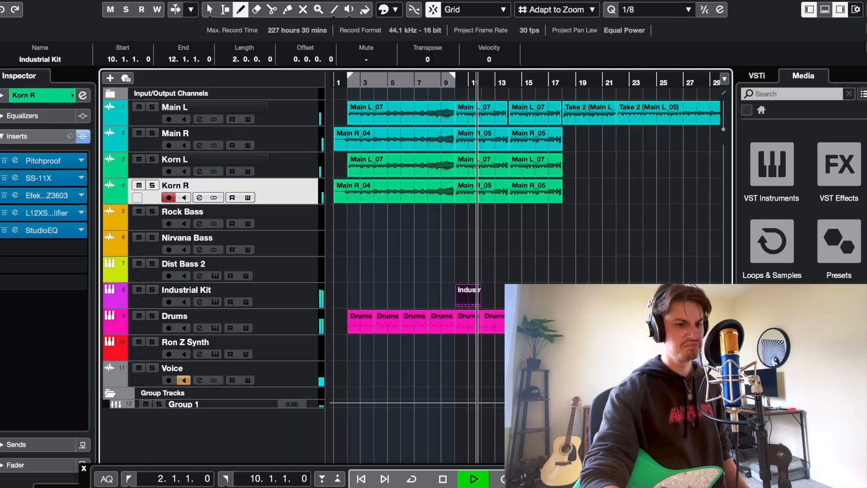
- Draw a two-bar Dist Bass 2 part at bar 10 and transpose its selected bass notes down one semitone
left_click_drag(467, 269, 477, 270)
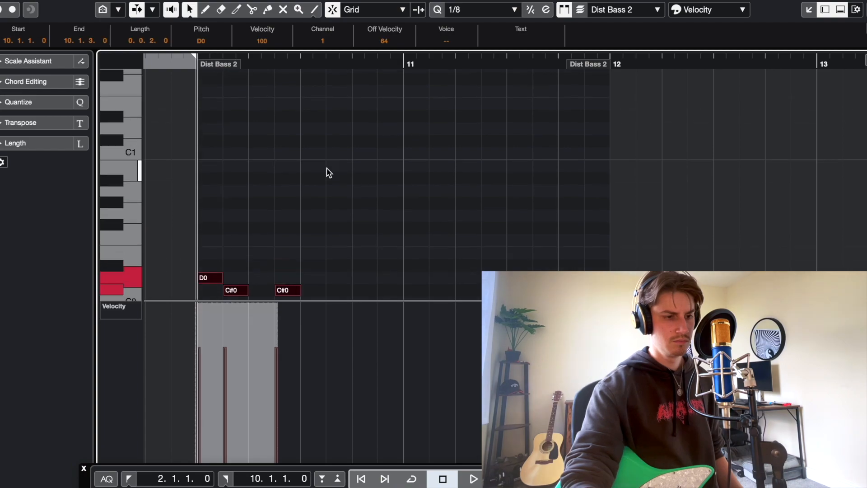
key("Down")
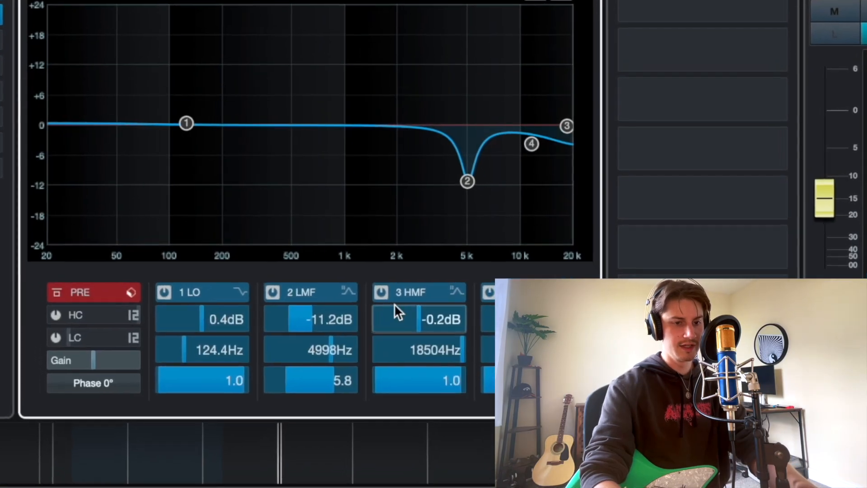
- Move equalizer band 4 down to about 1.2 kHz with a deeper cut and stop playback
left_click_drag(531, 144, 357, 162)
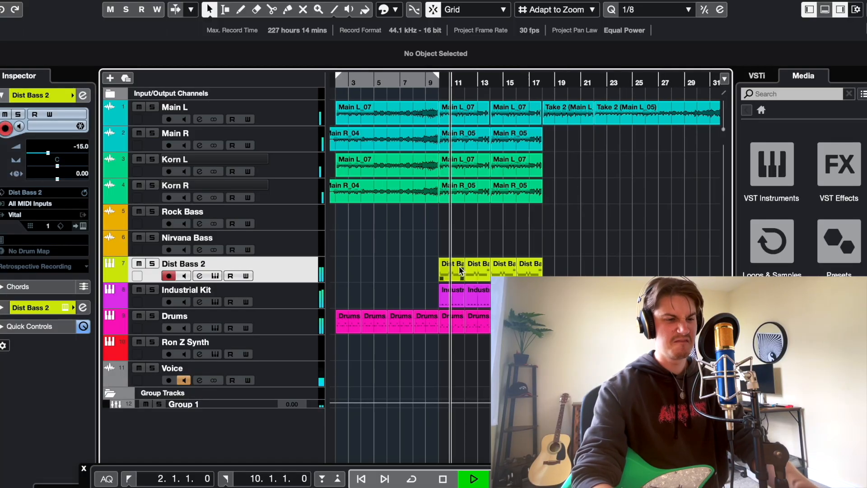
key("space")
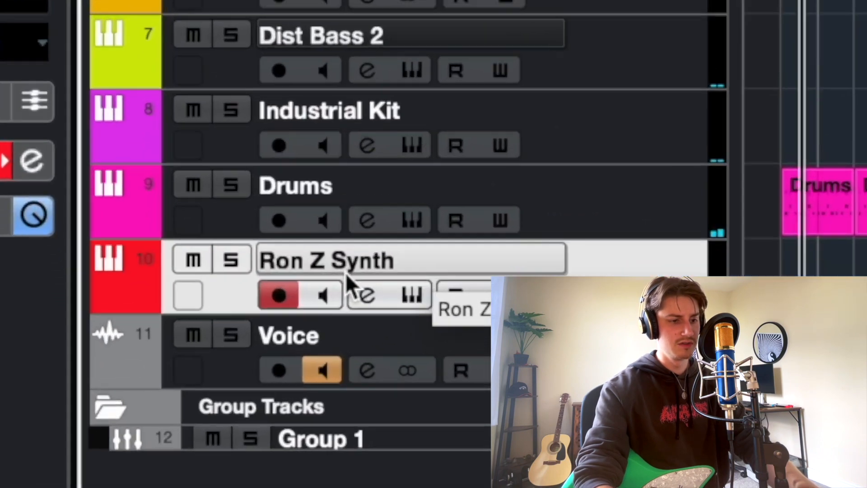
- Rename the Ron Z Synth track to Rob Z Synth
double_click(367, 220)
key("BackSpace")
type("B")
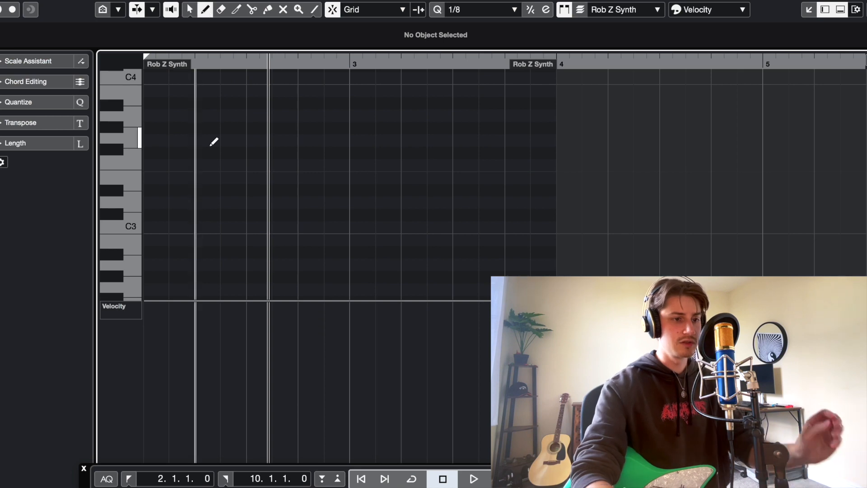
- Draw a sustained C2 note from the start of bar 2 into bar 3 in the Rob Z Synth part
scroll(198, 191, "down", 5)
scroll(199, 192, "left", 3)
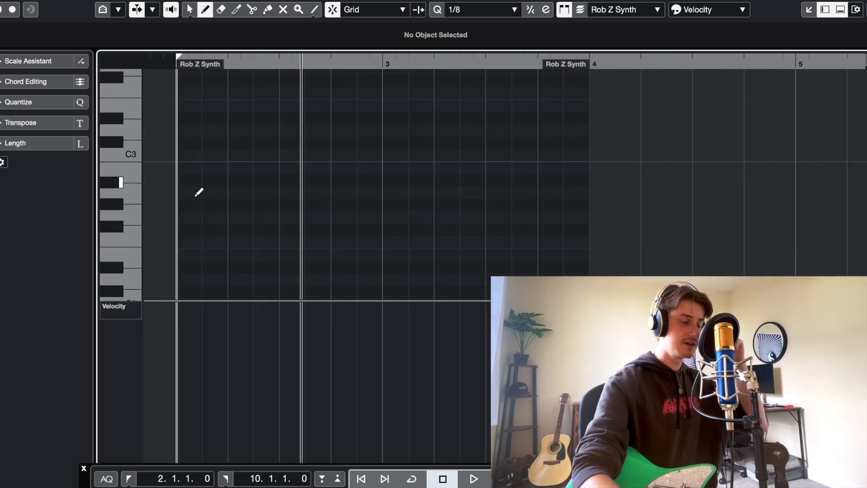
scroll(198, 191, "down", 1)
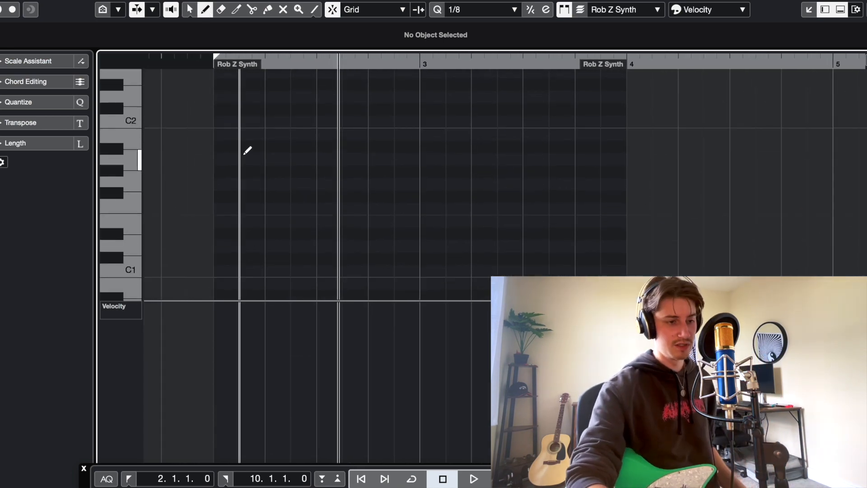
left_click_drag(227, 123, 470, 121)
scroll(213, 82, "up", 7)
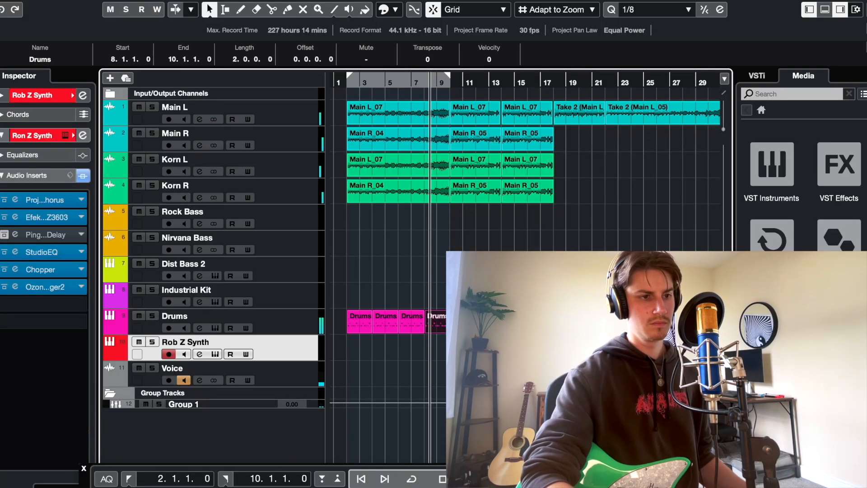
- Open the Drums part covering bars 8 and 9 in the Drum Editor and delete its bar 9 notes
left_click(254, 0)
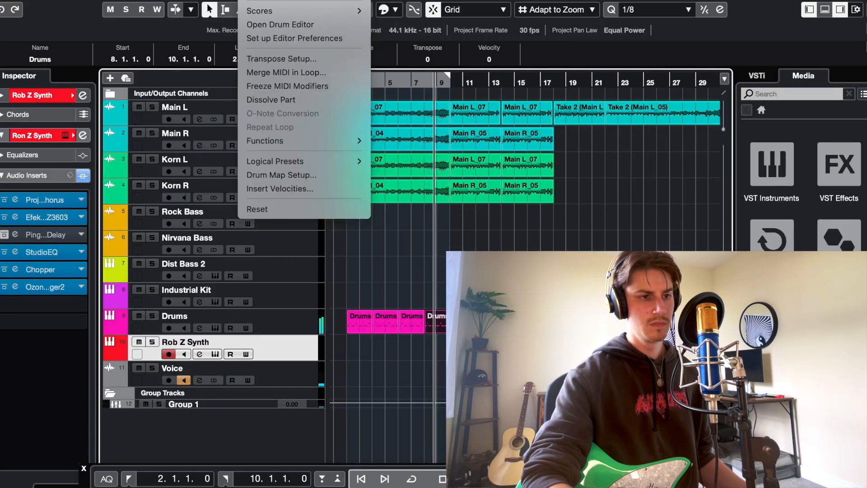
left_click(252, 26)
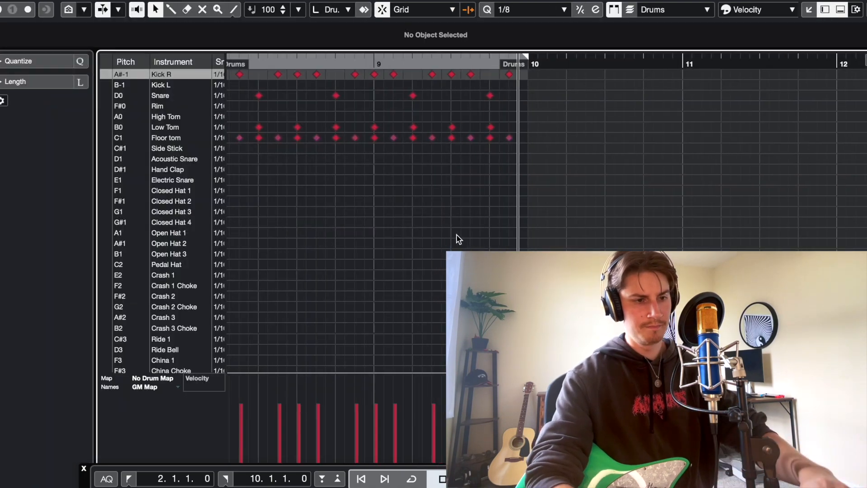
left_click_drag(379, 186, 597, 39)
key("Delete")
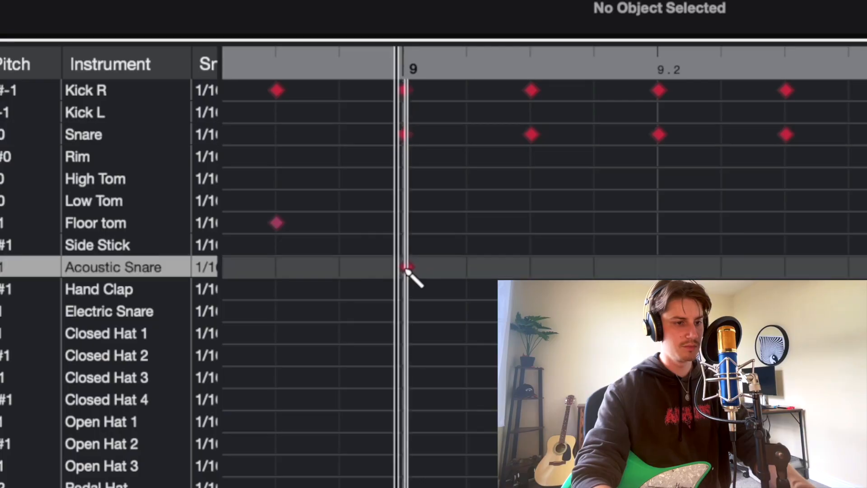
- Fill bar 9 with eighth-note Kick R, Snare and Floor tom hits, repeating the first half at beat 3, with rising velocities
left_click(406, 223)
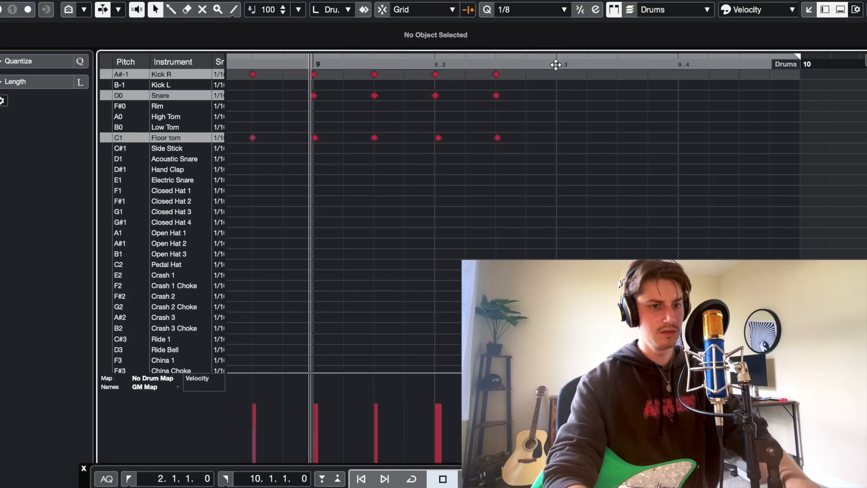
left_click(556, 65)
key("super+v")
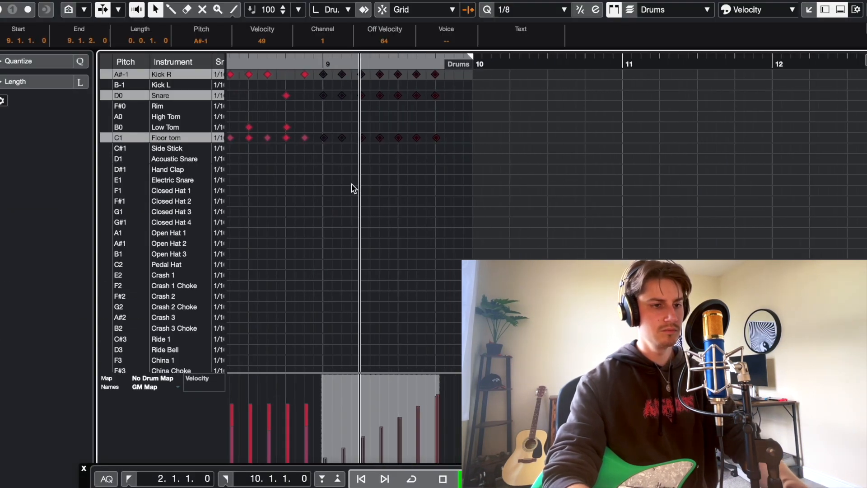
left_click(447, 169)
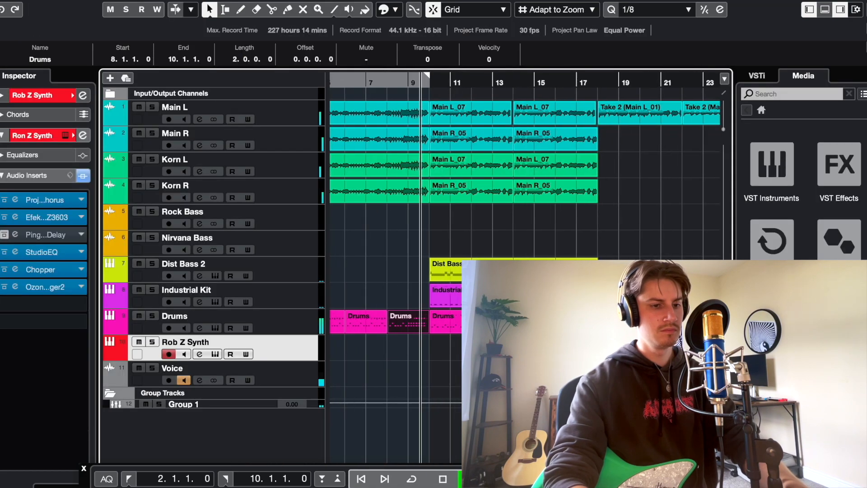
- Raise the Drive on the Rock Bass track's Microtubes B7K Ultra distortion
scroll(488, 348, "up", 2)
left_click_drag(488, 352, 556, 323)
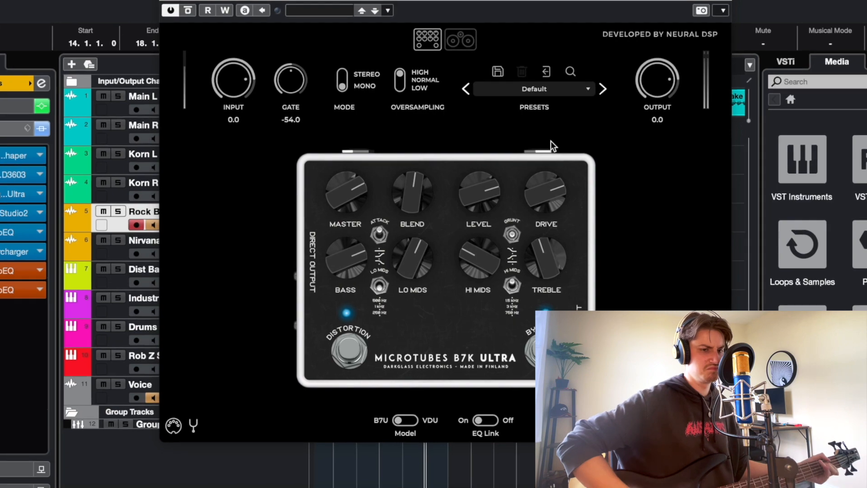
left_click_drag(539, 186, 540, 168)
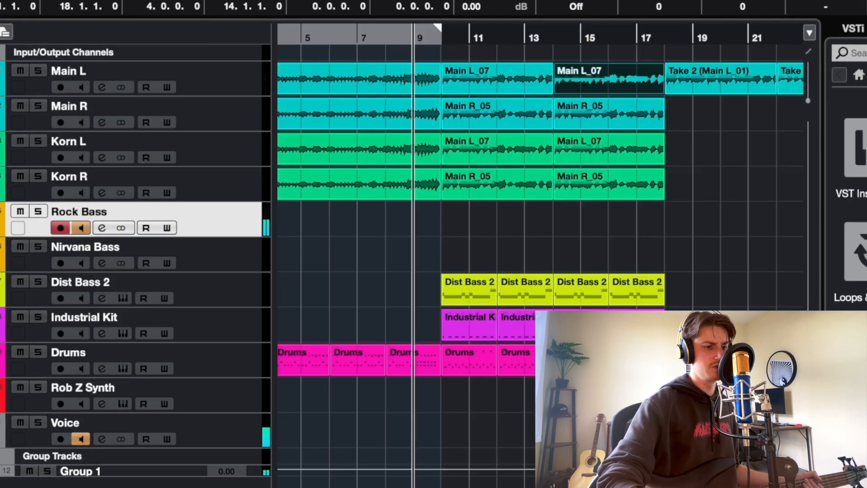
scroll(323, 232, "right", 3)
left_click(67, 265)
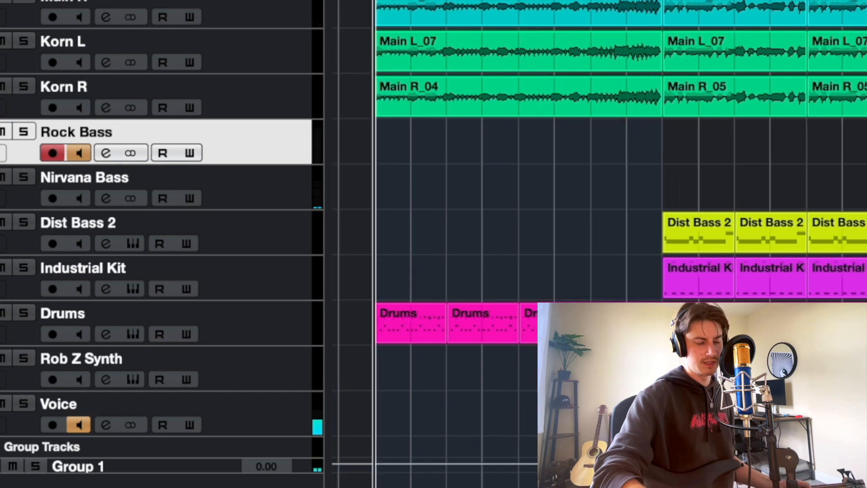
scroll(511, 145, "right", 3)
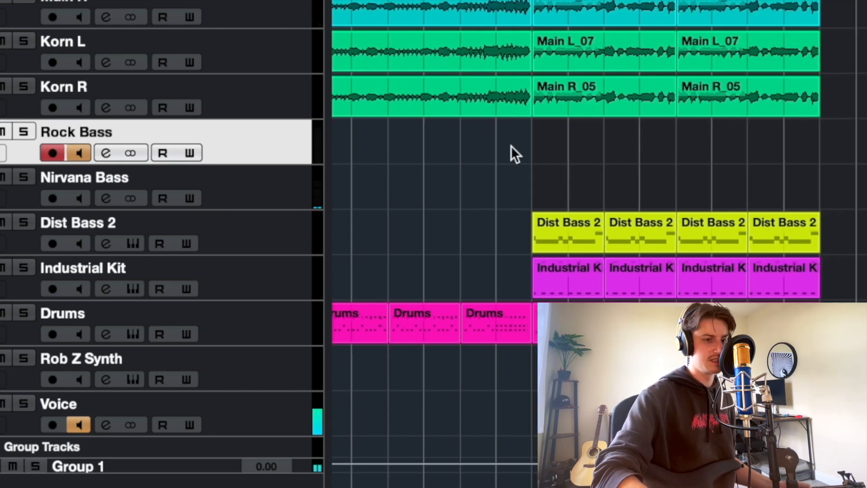
key("space")
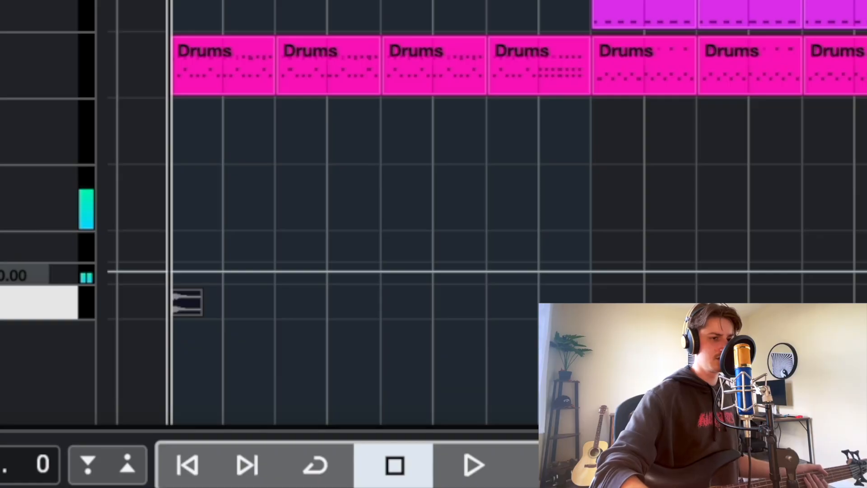
- Trim the Kordhell Kick clip to one beat and duplicate it onto the following beats
left_click_drag(556, 341, 360, 341)
key("ctrl+d")
key("ctrl+d")
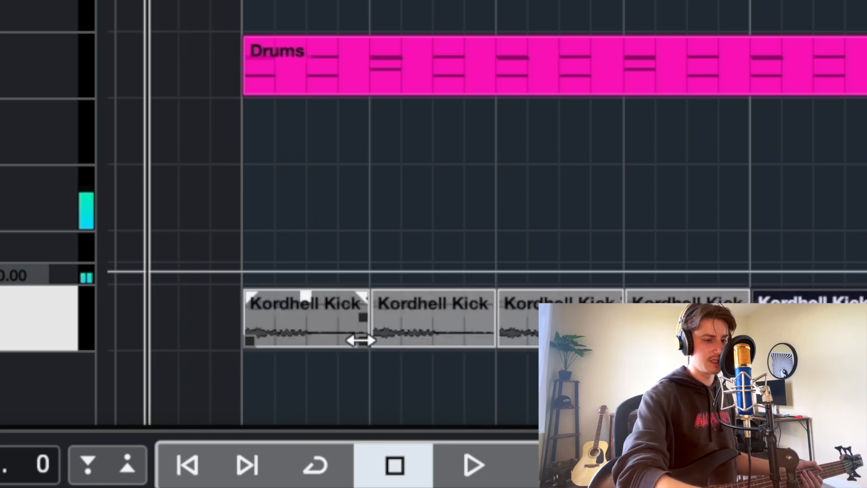
scroll(549, 341, "down", 4)
left_click(740, 379)
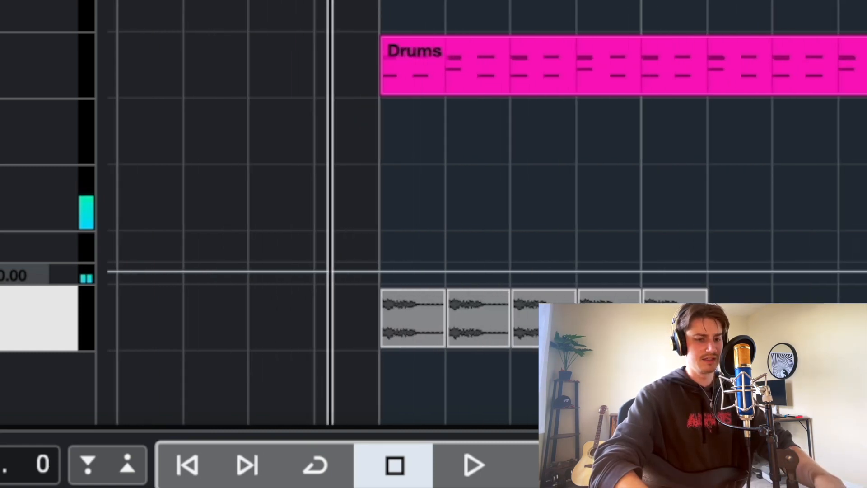
scroll(401, 330, "down", 3)
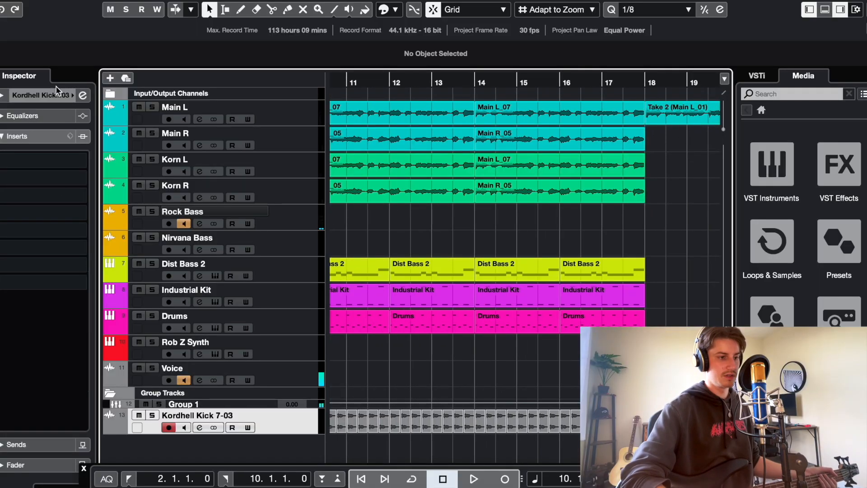
- Show the Kordhell Kick 7-03 channel settings and audition the track from bar 10, soloed and within the full mix
left_click(55, 90)
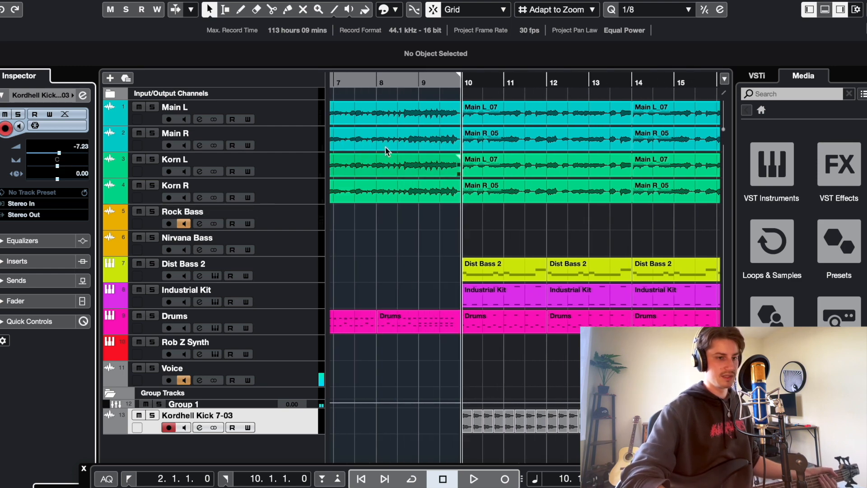
key("space")
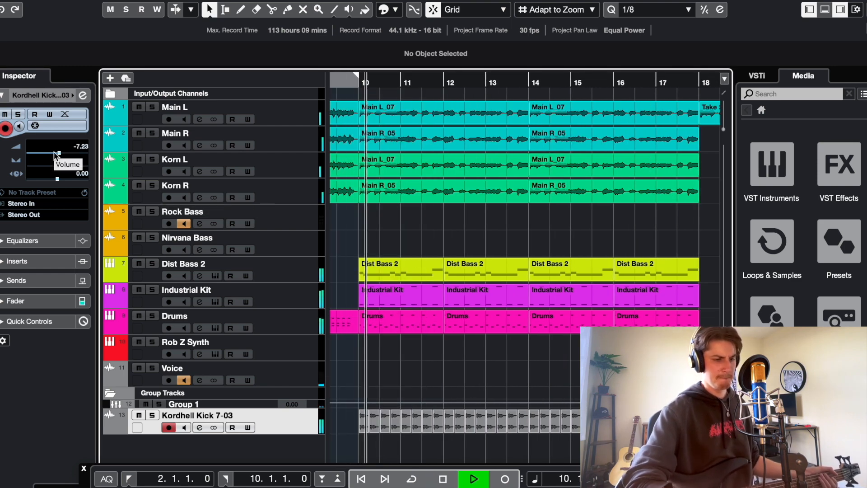
key("s")
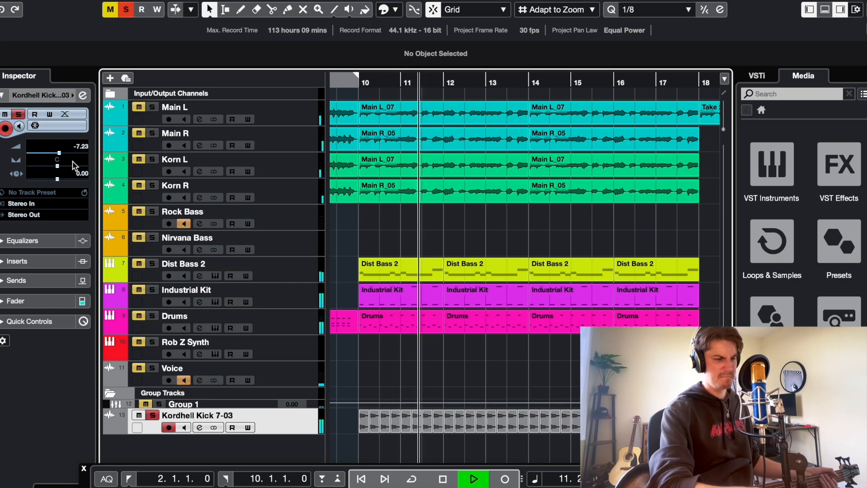
key("s")
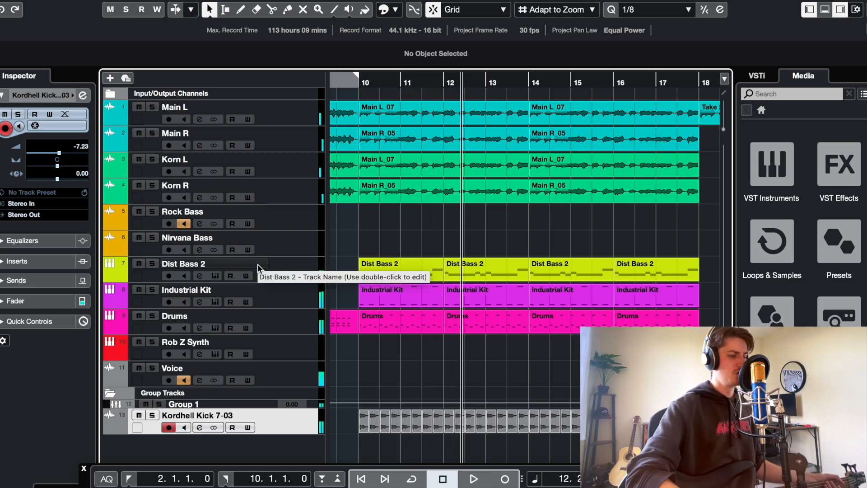
scroll(418, 236, "left", 2)
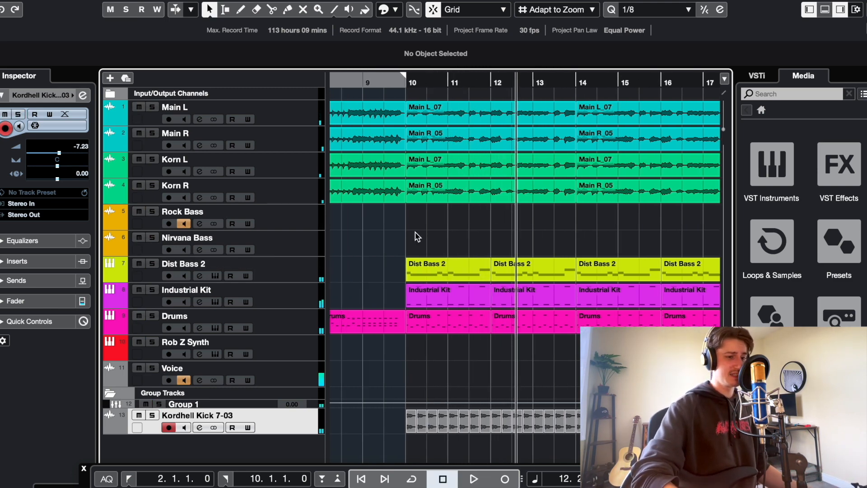
scroll(415, 232, "left", 4)
- Repeat the Phonk Snare-01 clip from beat 2 of bar 10 to bar 18 and audition the track soloed and in the mix
scroll(415, 232, "down", 5)
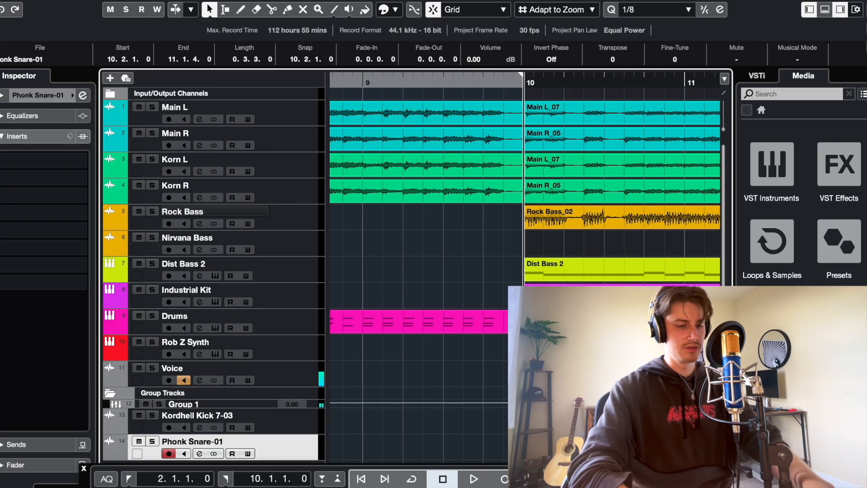
scroll(525, 271, "right", 4)
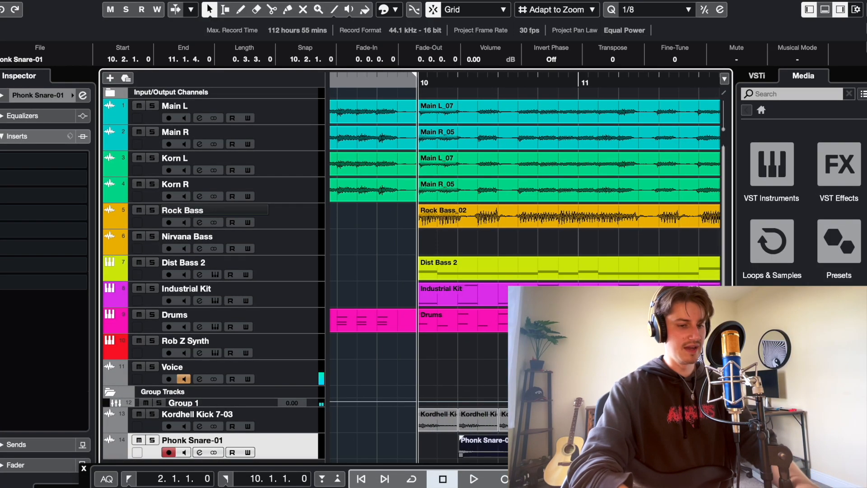
scroll(524, 271, "down", 4)
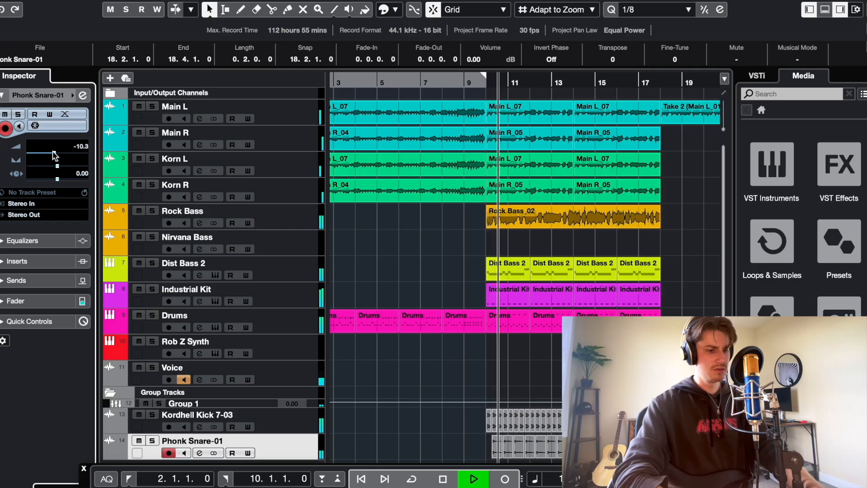
key("s")
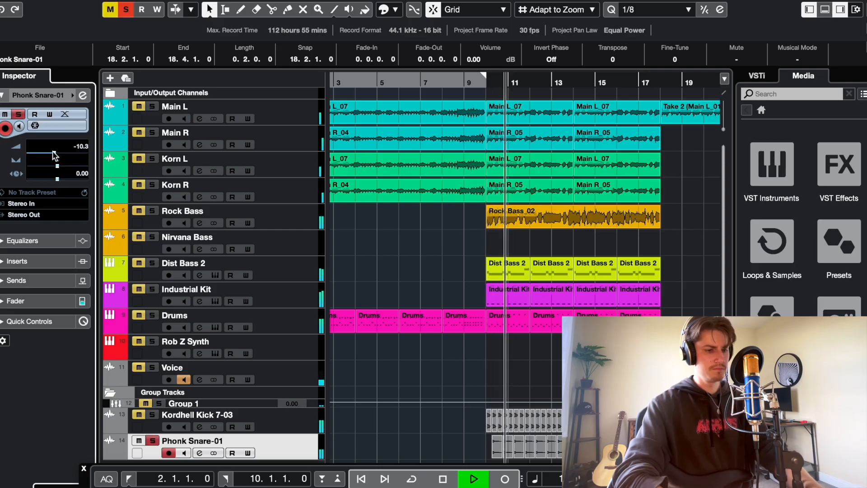
key("s")
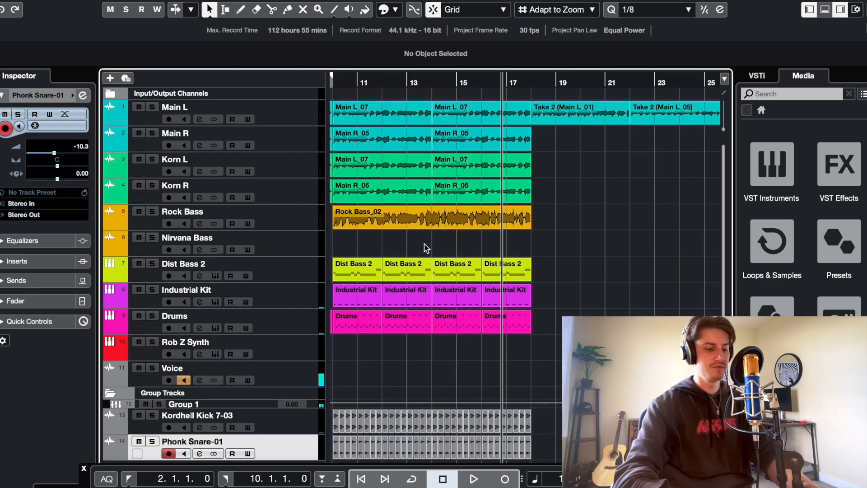
- Move the Take 2 (Main L_05) clip to bar 28 and copy the four opening Drums parts to bar 18
scroll(426, 248, "down", 3)
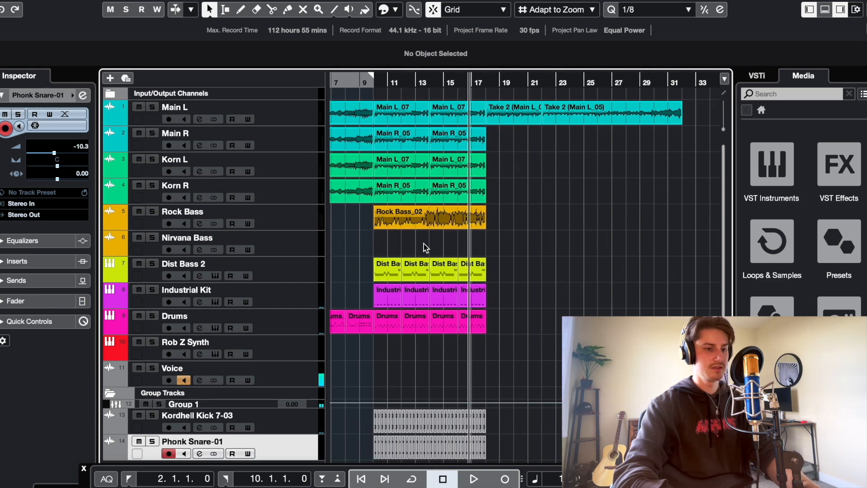
scroll(425, 248, "left", 4)
left_click(348, 88)
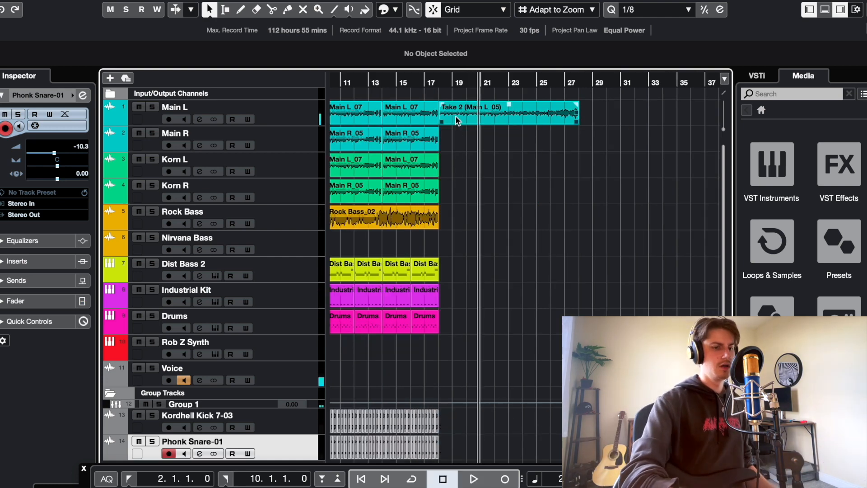
left_click_drag(457, 120, 602, 118)
scroll(406, 203, "left", 5)
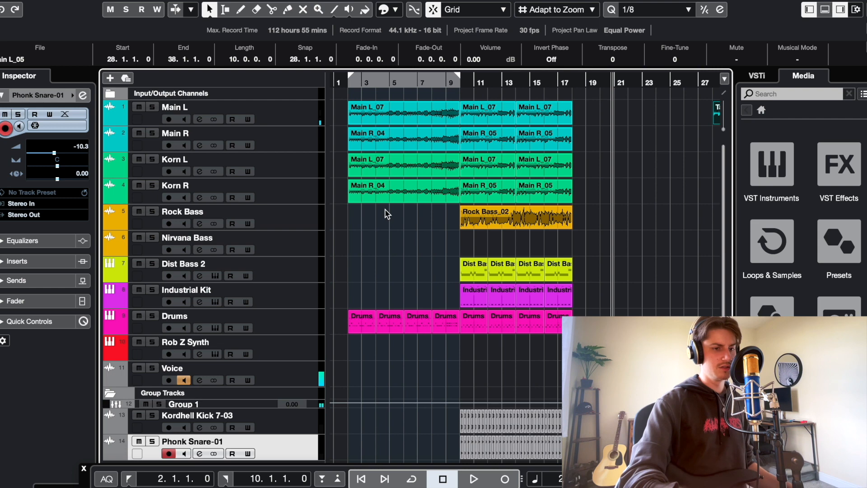
left_click_drag(448, 364, 344, 98)
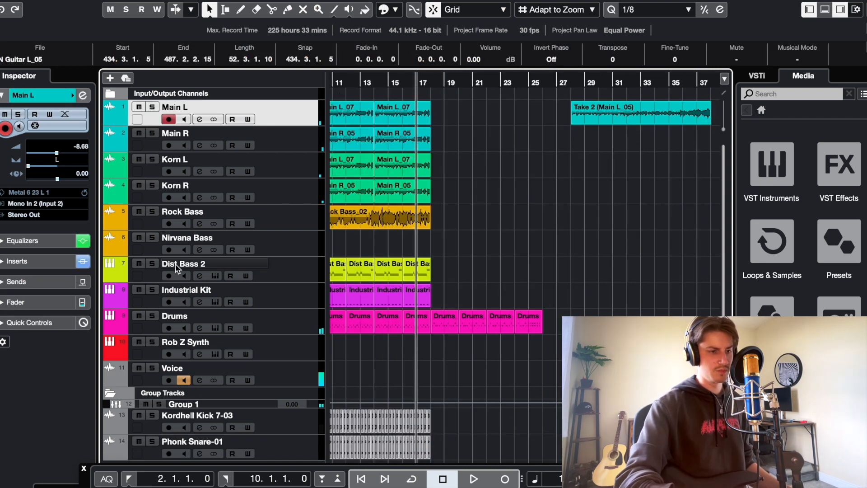
- Record a Rock Bass take for the section at bar 18, trim it to four bars and duplicate it at bar 22
left_click(176, 268)
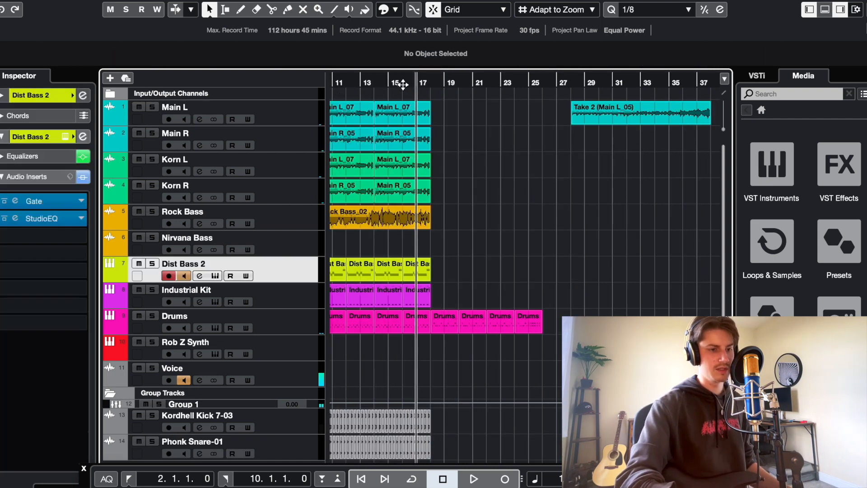
left_click_drag(403, 83, 500, 80)
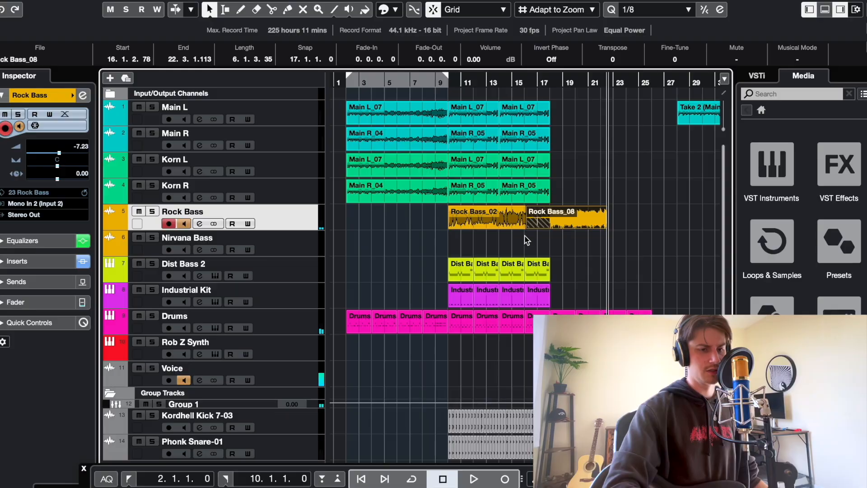
key("ctrl+d")
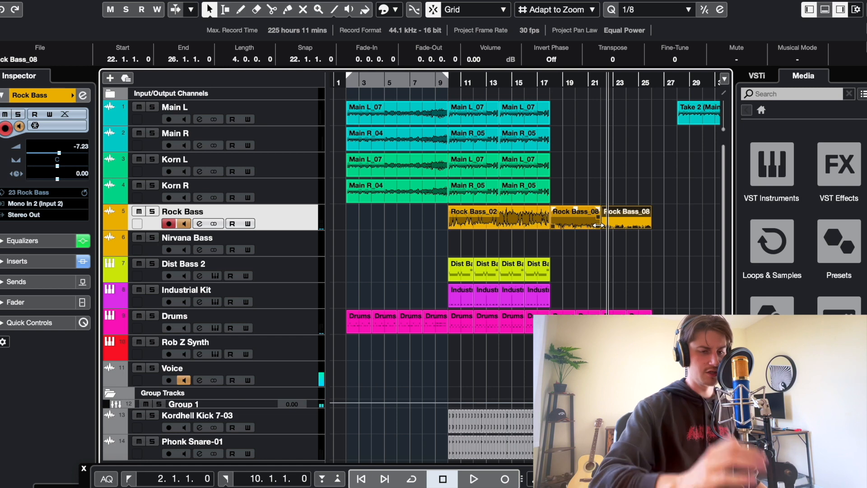
- Copy both Rock Bass_08 clips from bar 18 onto the Nirvana Bass track and move the Take 2 (Main L_05) clip to bar 26
left_click(575, 218)
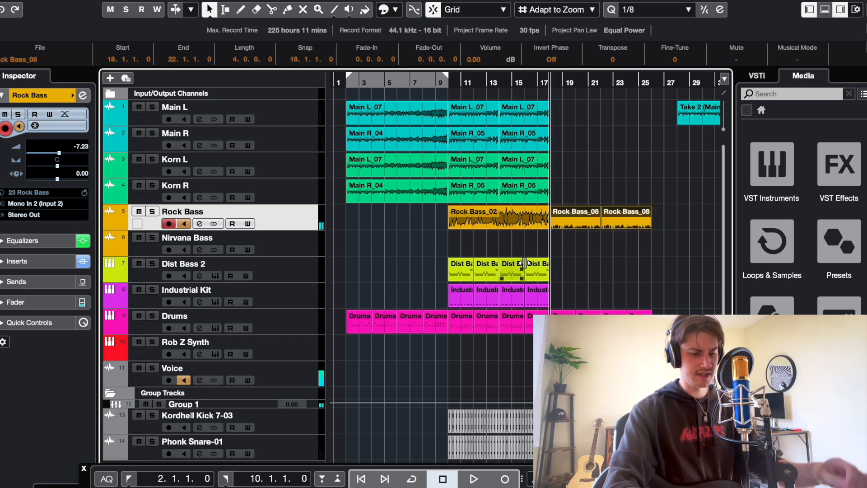
left_click(210, 243)
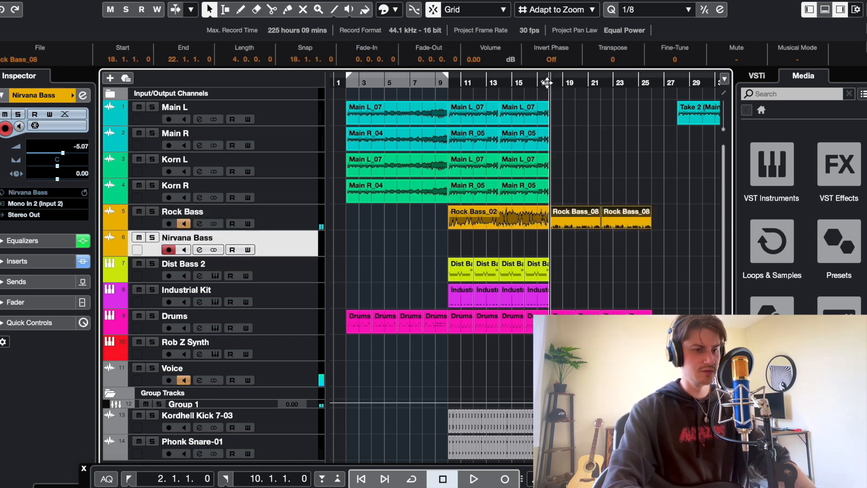
left_click_drag(578, 217, 579, 244)
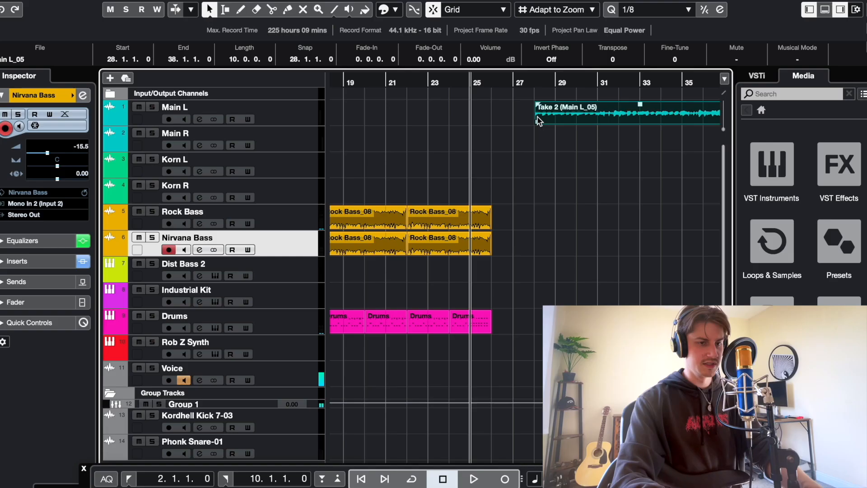
left_click_drag(551, 120, 504, 121)
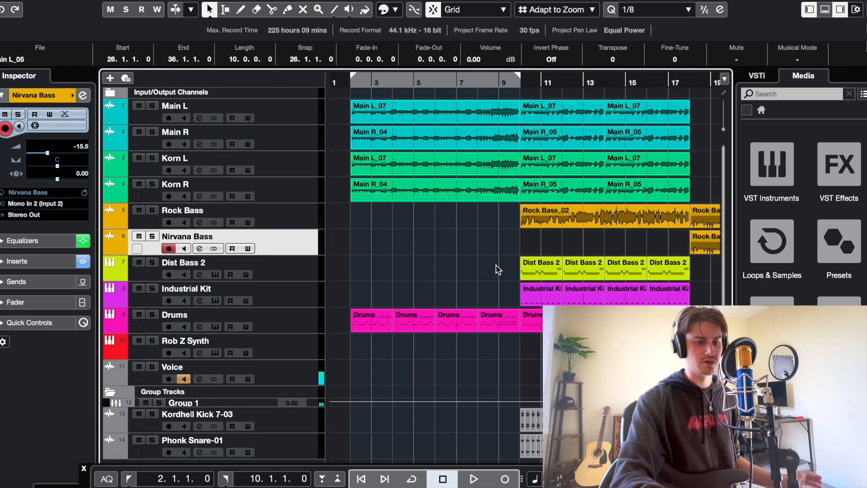
- Program a two-bar Drums part with kick, snare and crash at bar 26, audition it and repeat it to bar 34
scroll(497, 269, "right", 2)
left_click(471, 329)
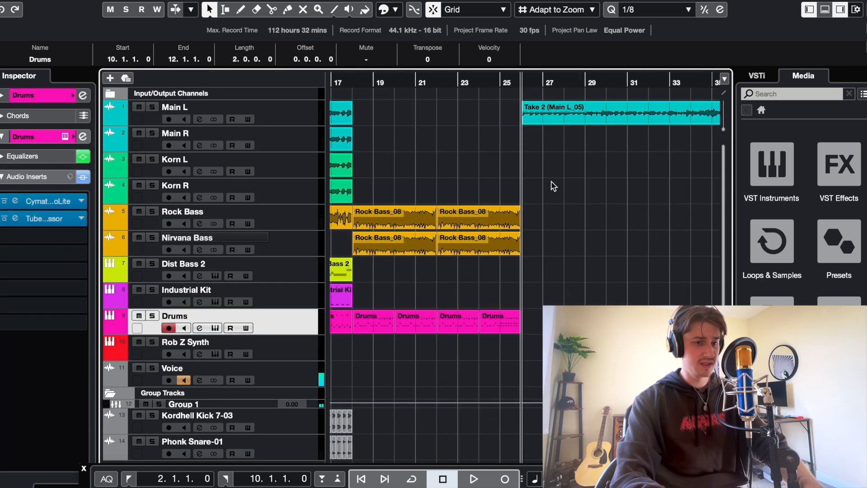
left_click(522, 84)
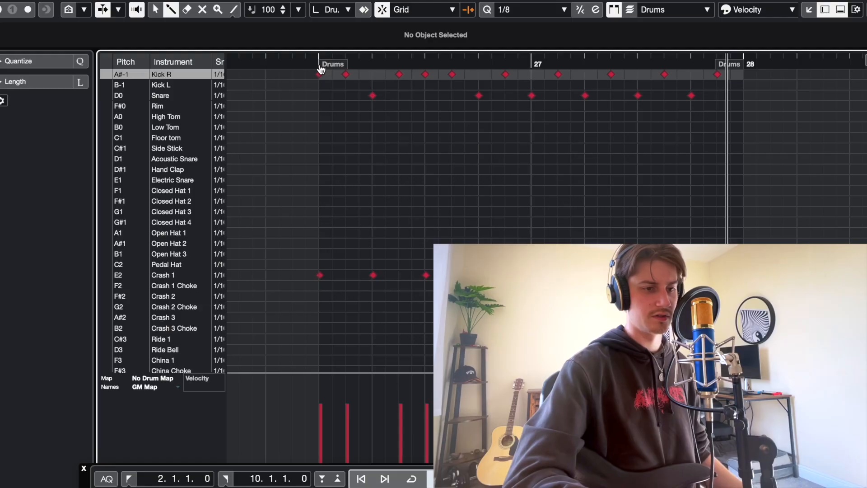
key("space")
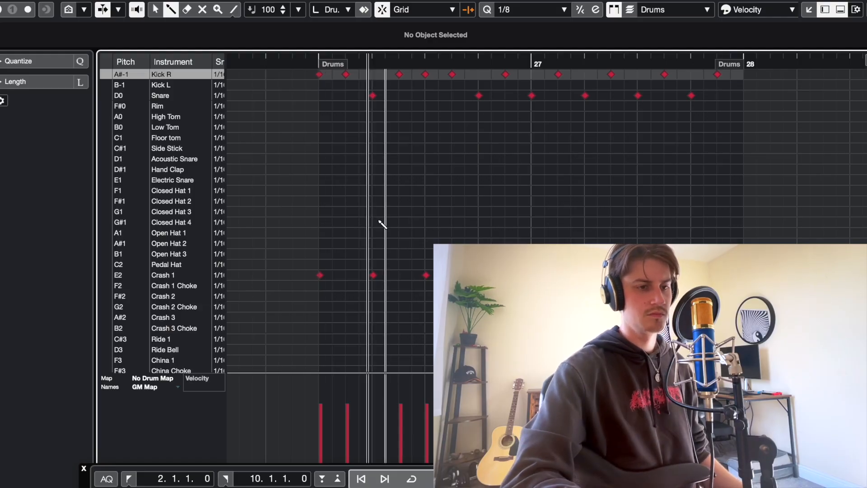
key("Return")
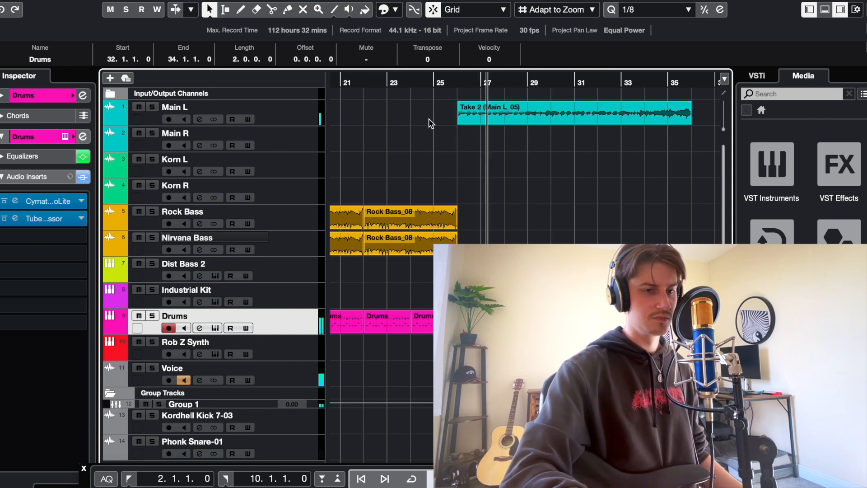
key("space")
- Copy the Industrial Kit, Kordhell Kick and Phonk Snare material from bar 10 to bar 26
scroll(384, 361, "left", 10)
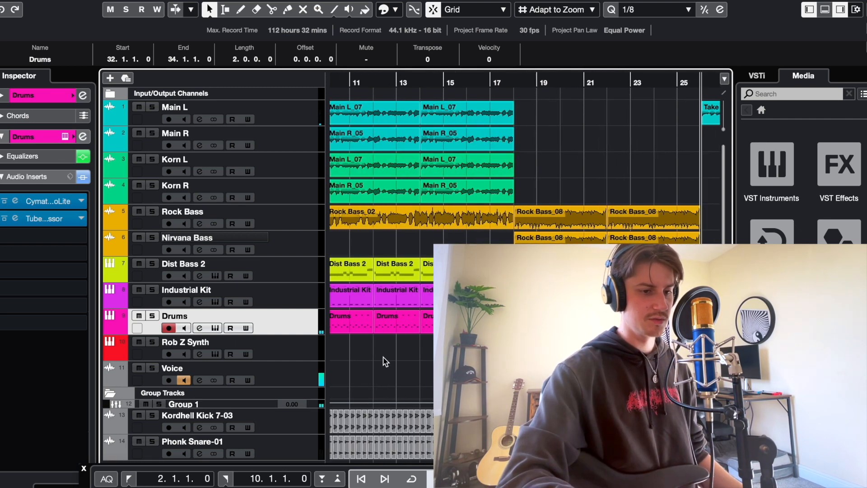
scroll(350, 275, "right", 5)
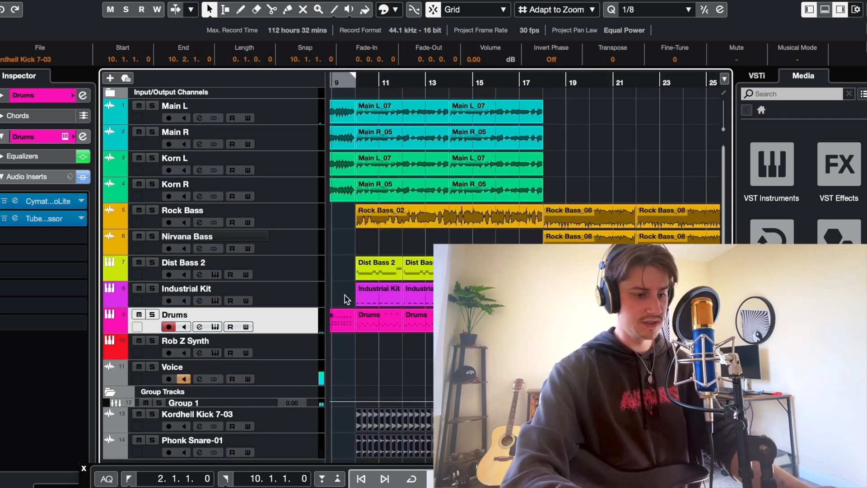
left_click(359, 289)
left_click(311, 288)
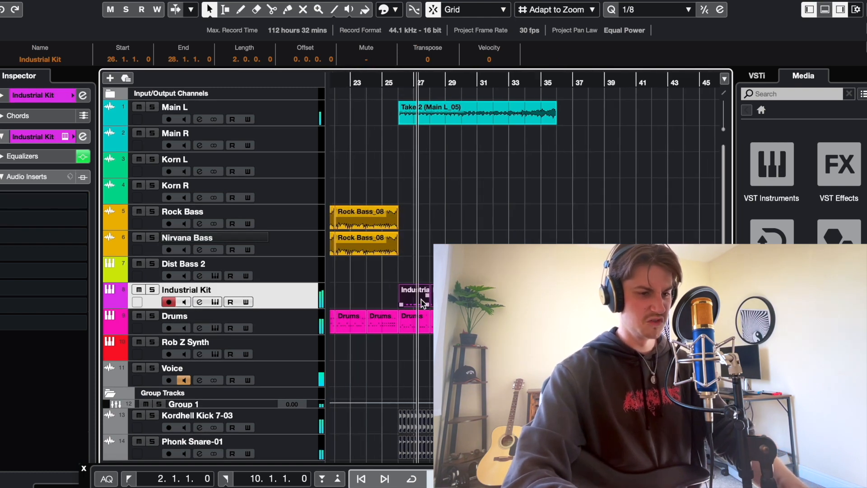
scroll(423, 303, "left", 1)
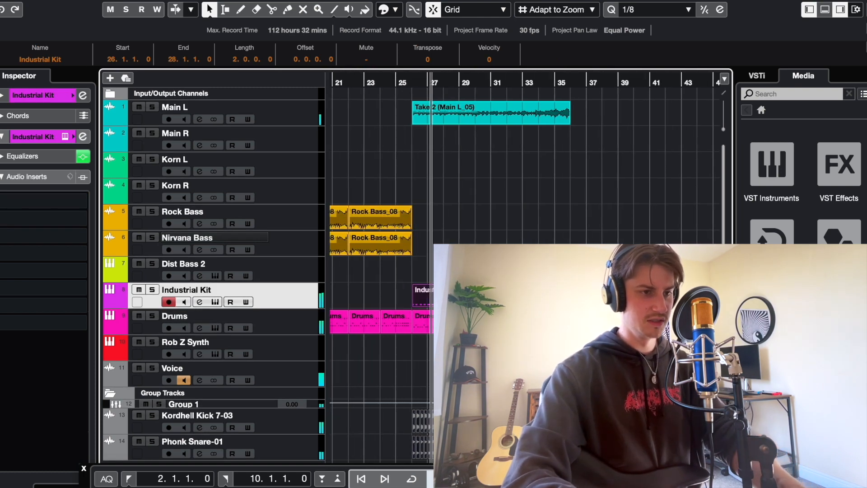
- Fill bars 26 to 34 with repeated two-bar Dist Bass 2 parts and a recorded Rock Bass take
left_click_drag(413, 266, 428, 267)
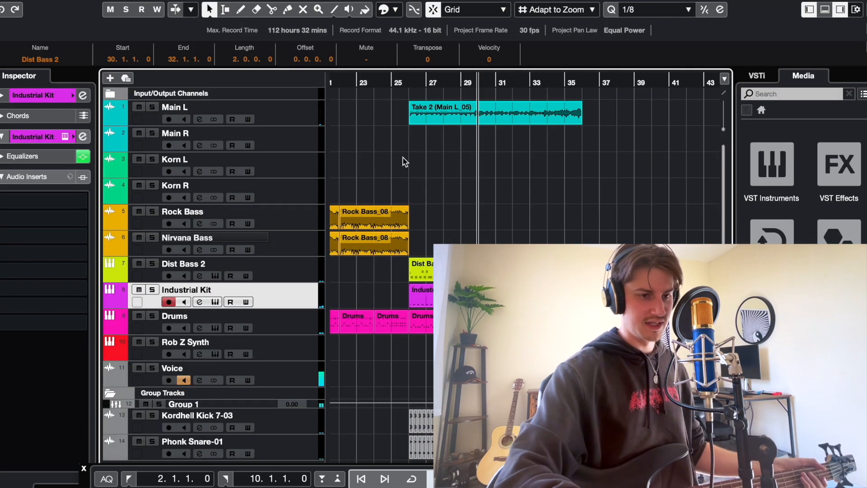
scroll(405, 162, "left", 1)
left_click(189, 219)
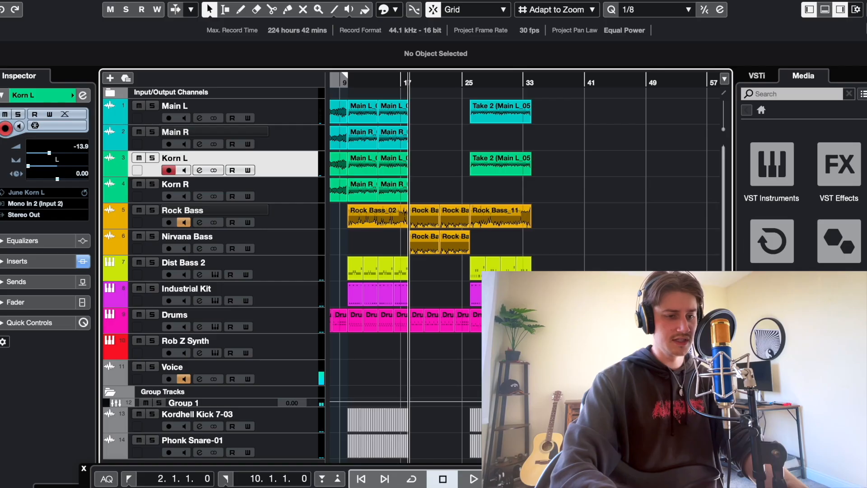
- Duplicate all the clips and parts from bars 10 to 34 so the copies start at bar 34
left_click_drag(551, 455, 350, 93)
scroll(384, 266, "up", 3)
scroll(407, 274, "down", 3)
key("super+d")
scroll(473, 278, "down", 2)
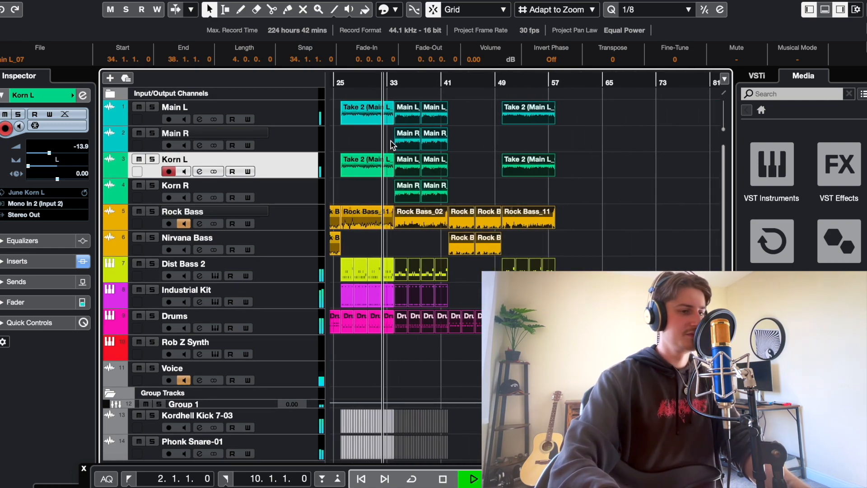
- Audition the duplicated arrangement, checking the section transitions at bars 34, 42 and 50
scroll(398, 114, "up", 2)
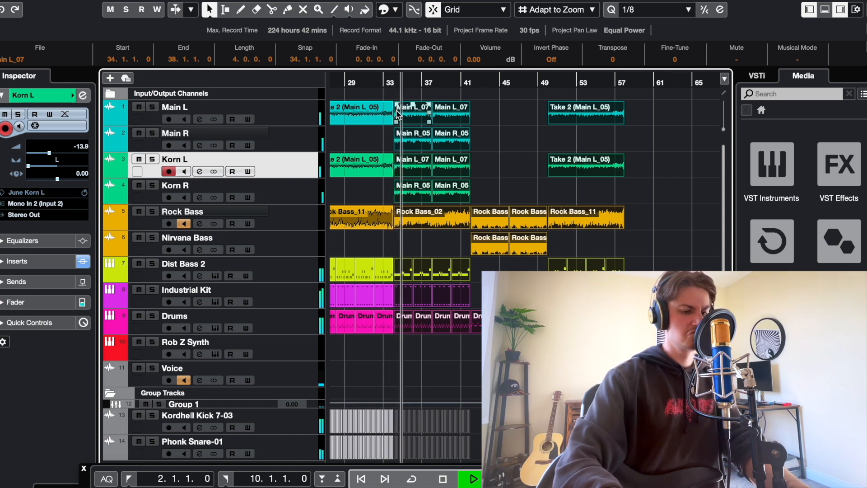
scroll(442, 130, "down", 2)
key("space")
scroll(432, 122, "left", 1)
left_click(463, 81)
left_click_drag(422, 81, 501, 82)
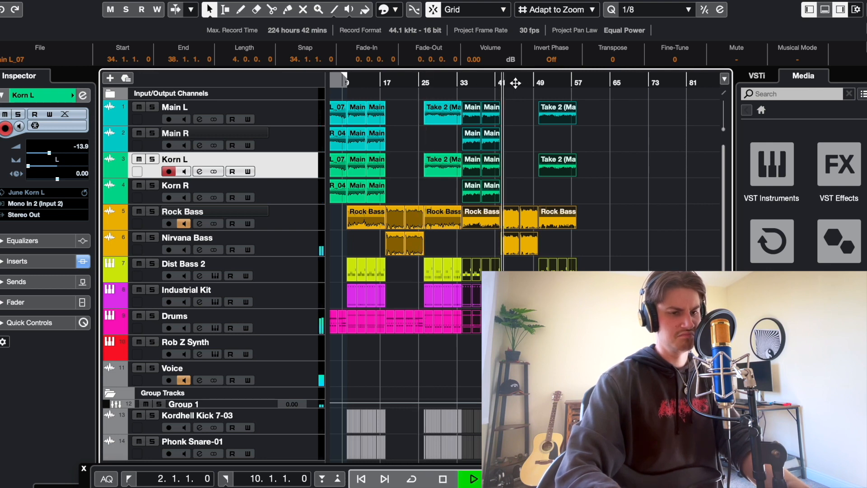
scroll(523, 158, "down", 2)
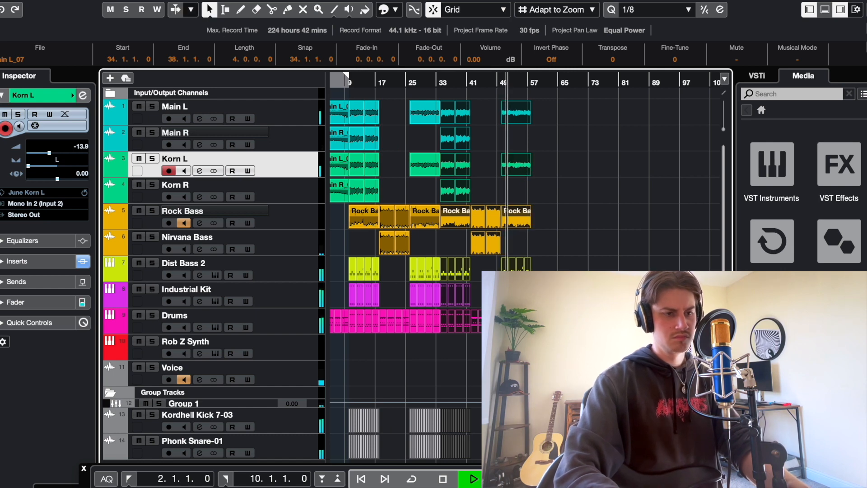
- Draw a two-bar Rob Z Synth part at bar 58 and enter a D2 note at its start
left_click(240, 10)
key("space")
scroll(458, 283, "right", 4)
scroll(433, 308, "up", 1)
scroll(437, 305, "up", 1)
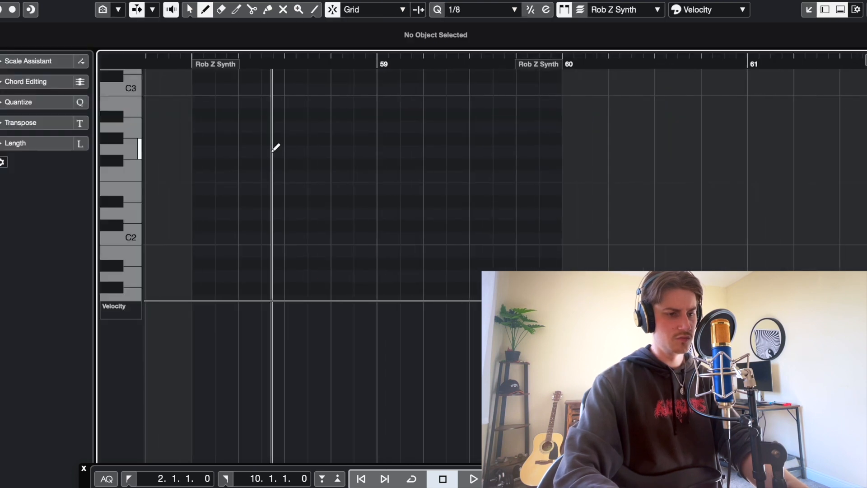
scroll(273, 148, "down", 3)
scroll(197, 139, "up", 2)
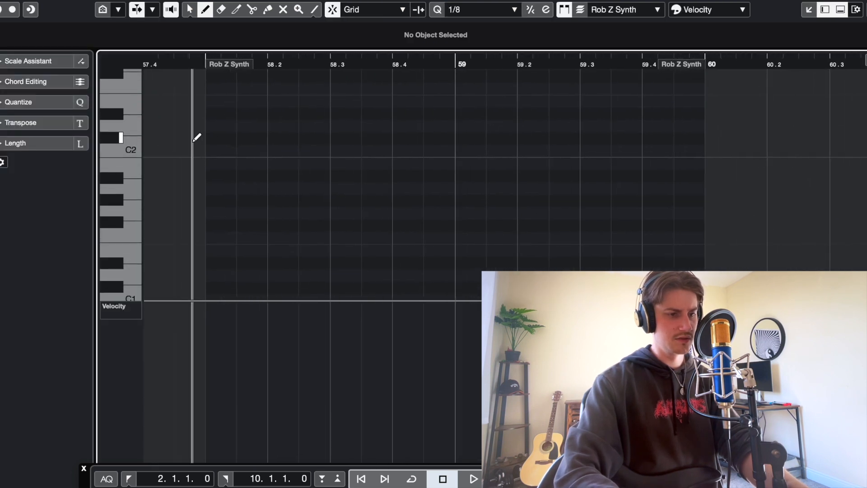
left_click_drag(211, 128, 269, 128)
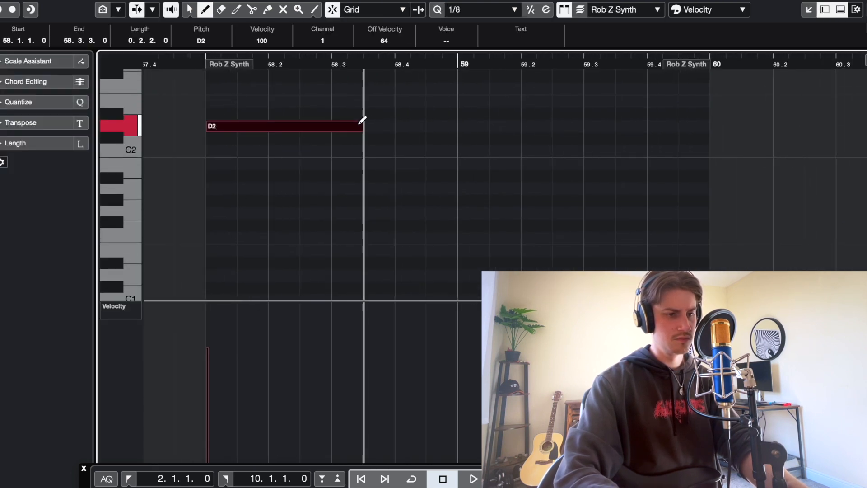